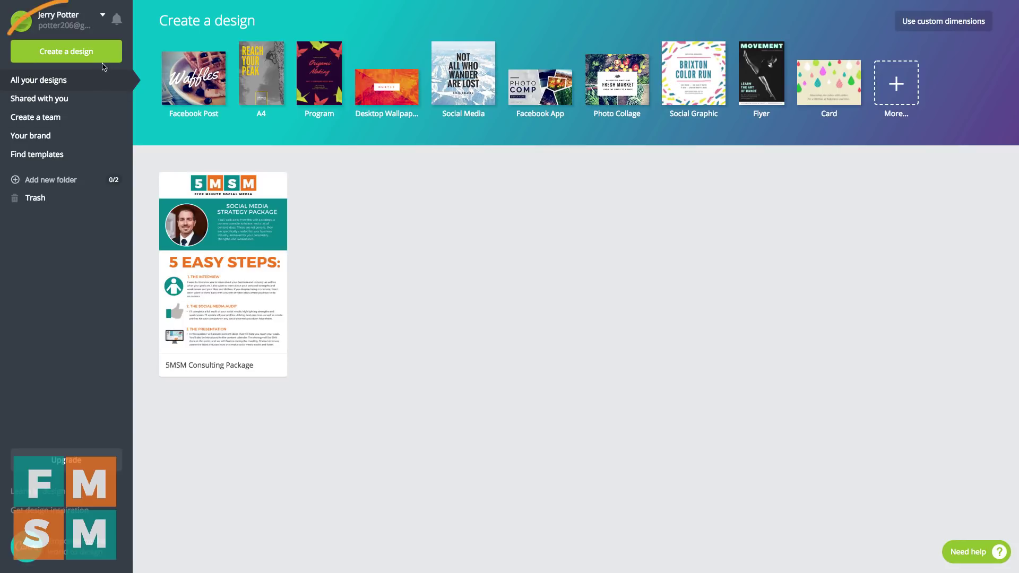
pyautogui.click(86, 55)
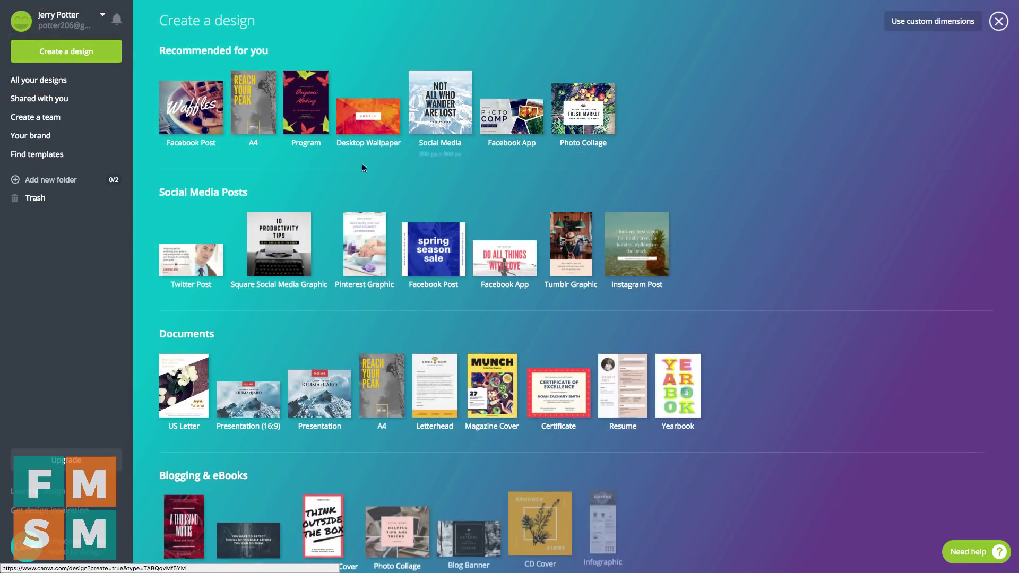
pyautogui.moveTo(439, 103)
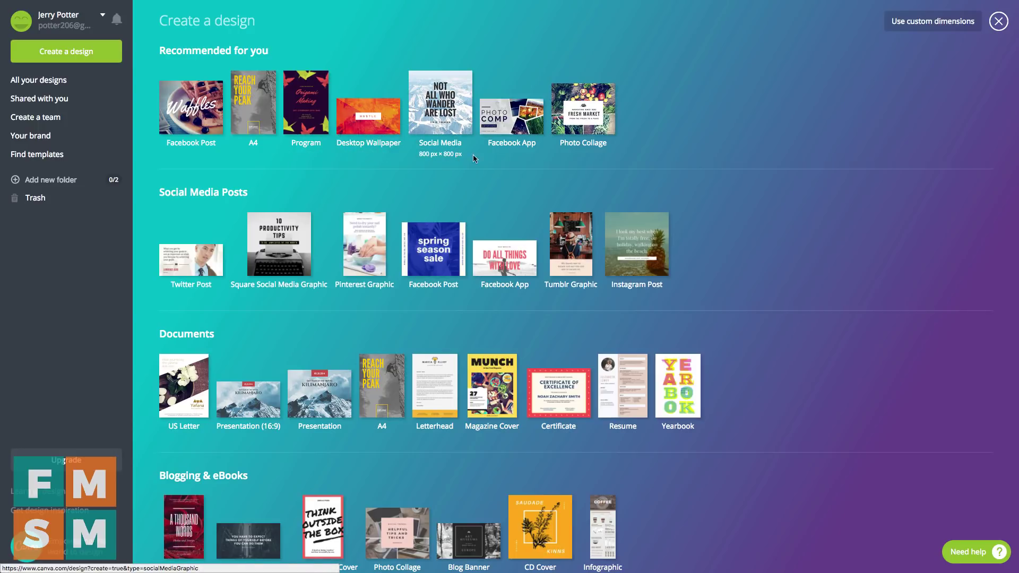
pyautogui.scroll(-1, 330, 158)
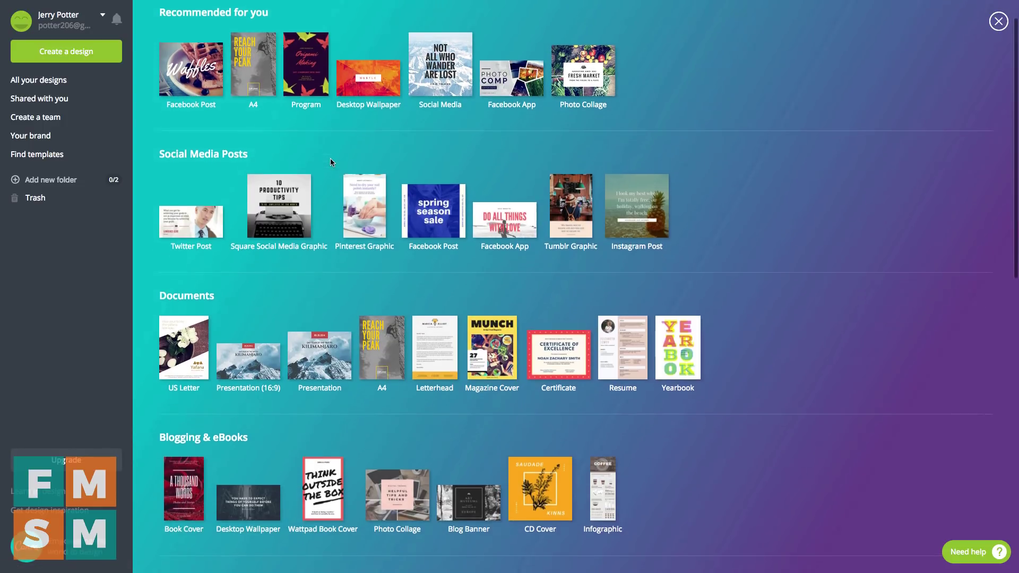
pyautogui.scroll(-2, 345, 228)
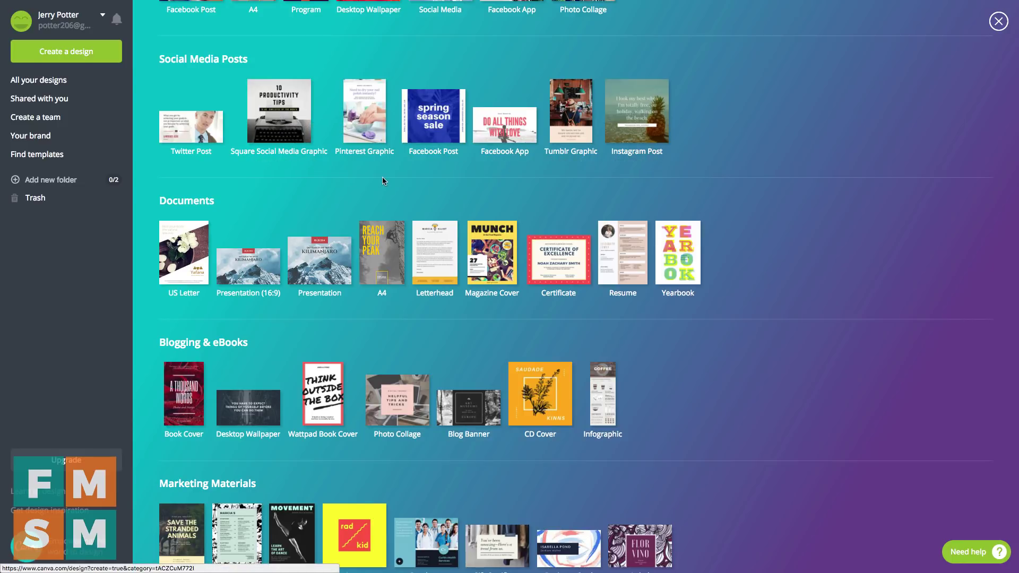
pyautogui.scroll(-3, 380, 176)
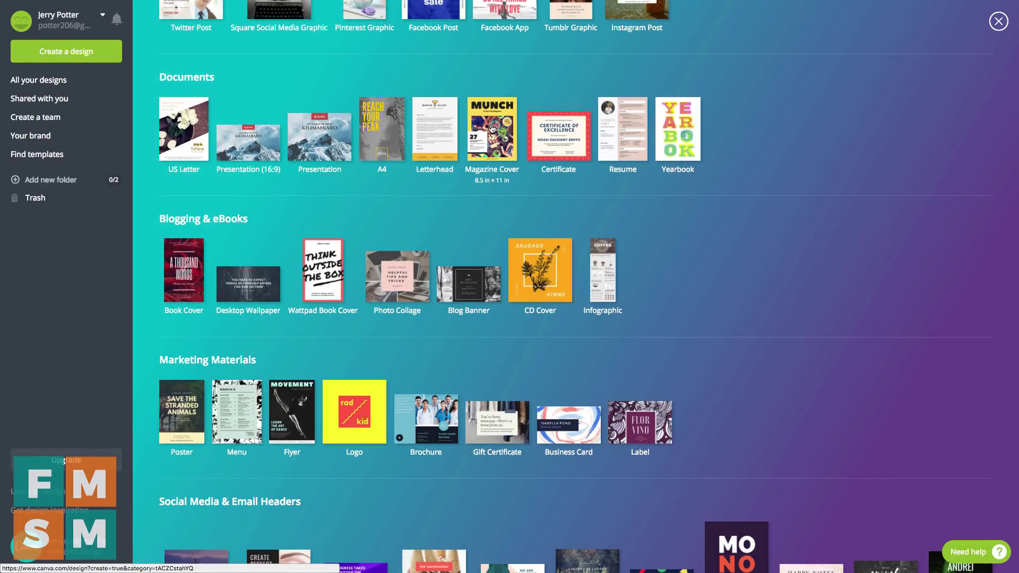
pyautogui.scroll(-5, 206, 157)
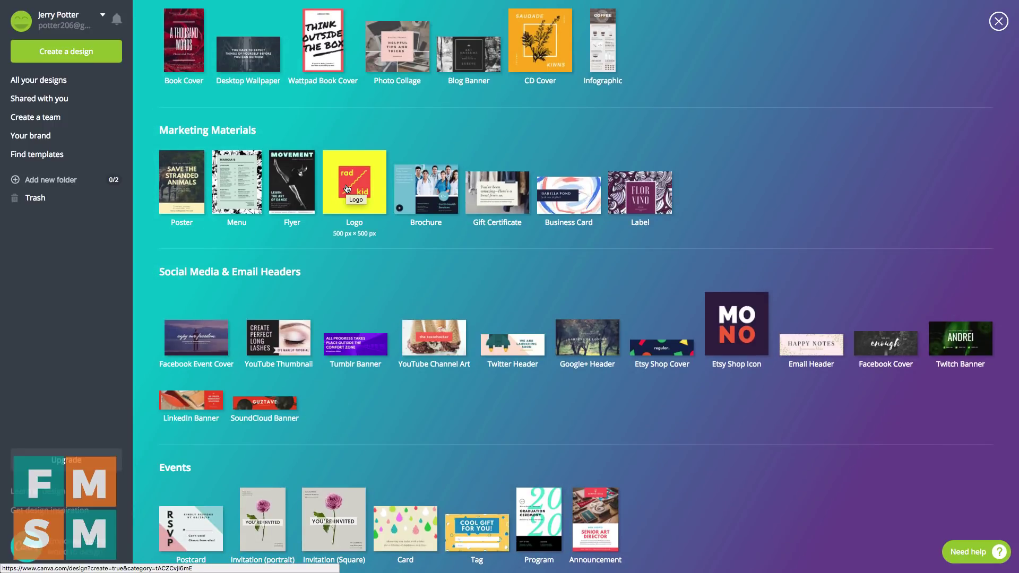
pyautogui.scroll(-4, 347, 189)
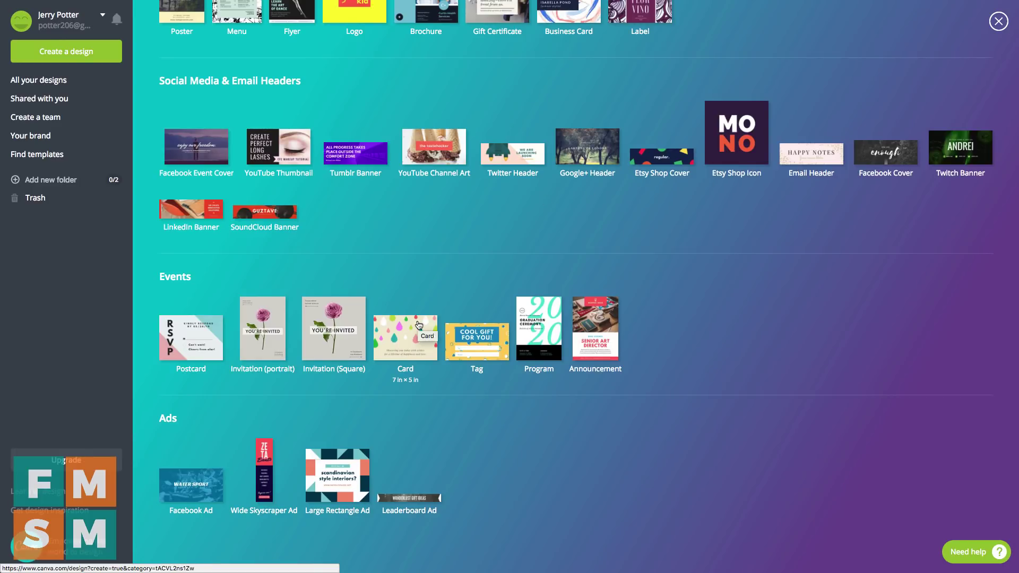
pyautogui.scroll(1, 418, 325)
pyautogui.scroll(15, 421, 332)
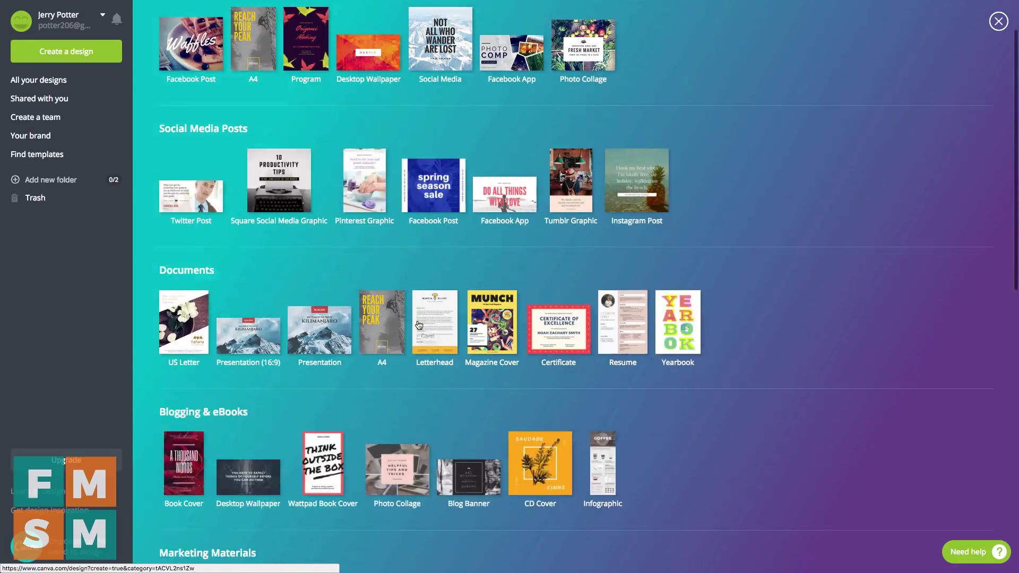
pyautogui.scroll(1, 776, 157)
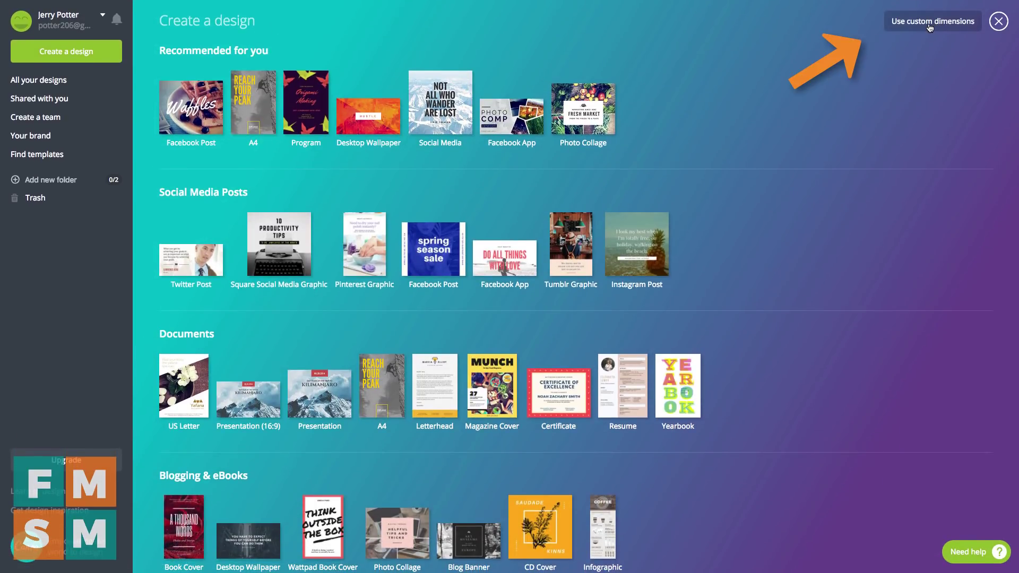
# Step: Try a custom 1280 × 74 px design size, then close the entry without using it
pyautogui.click(929, 24)
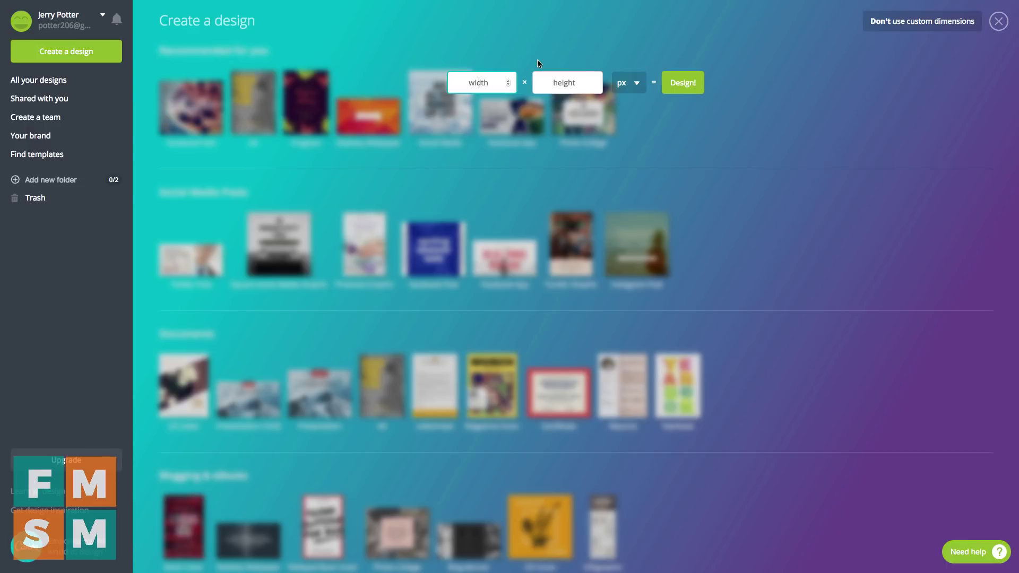
pyautogui.write('1280')
pyautogui.press('Tab')
pyautogui.write('743')
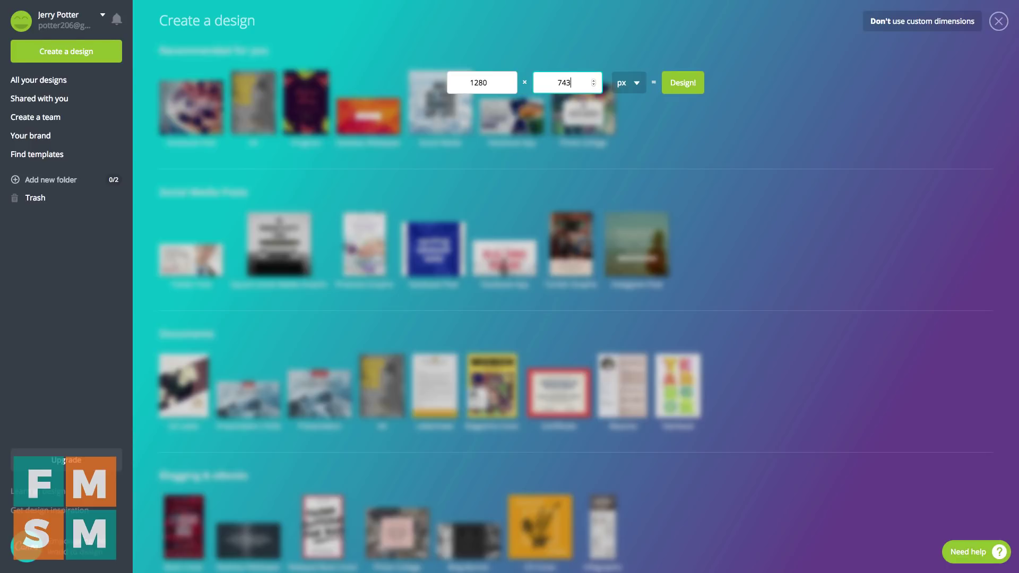
pyautogui.press('Return')
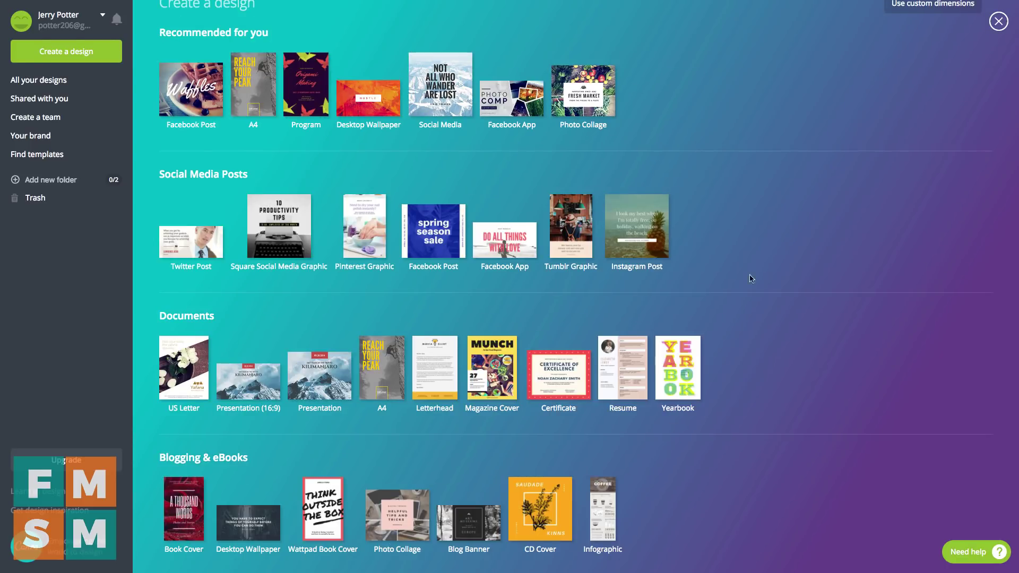
# Step: Start a blank US Letter design and scroll down the Layouts list
pyautogui.click(491, 364)
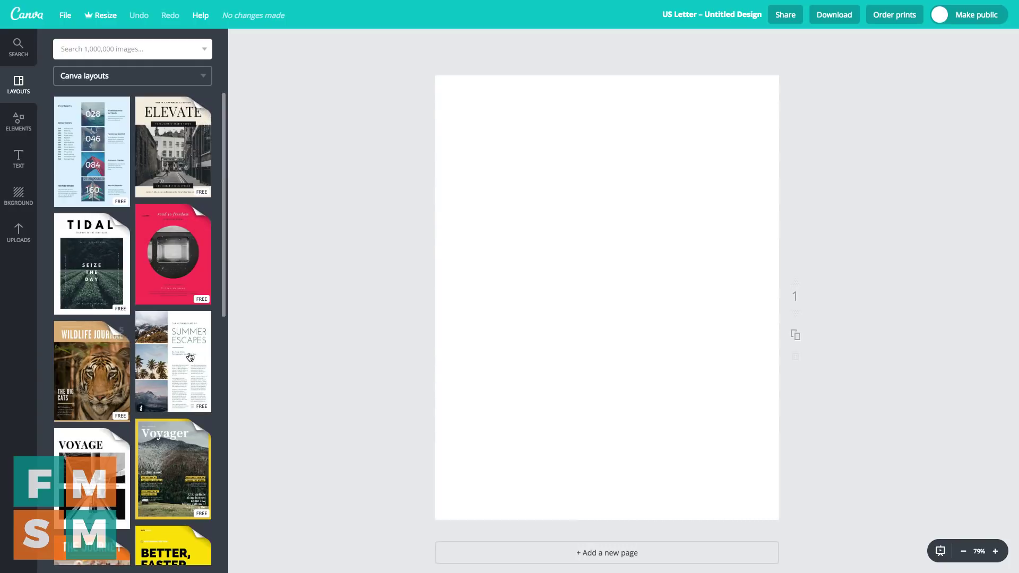
pyautogui.scroll(-2, 122, 339)
pyautogui.scroll(-2, 107, 331)
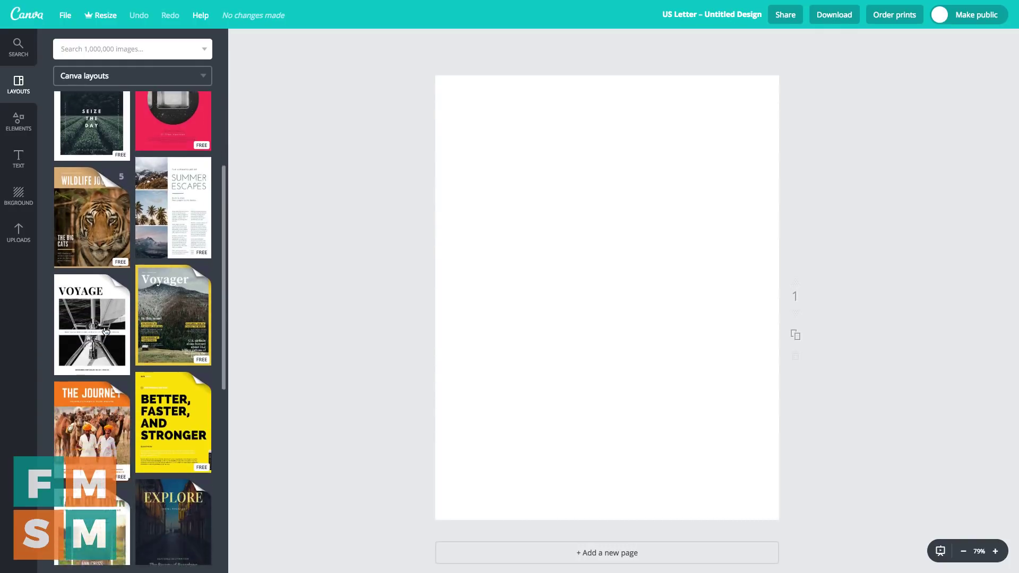
pyautogui.scroll(-3, 107, 331)
pyautogui.scroll(-2, 106, 331)
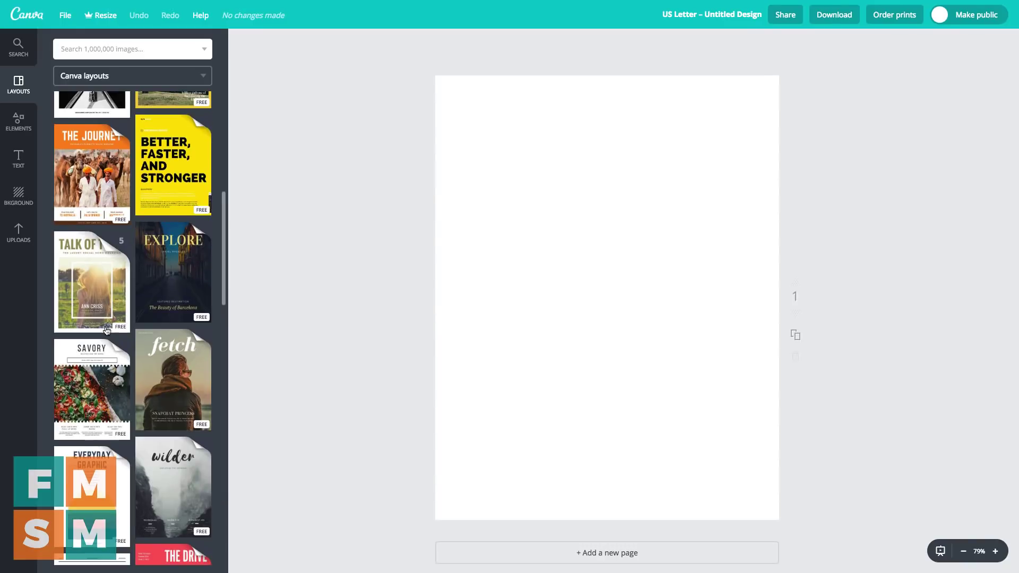
pyautogui.scroll(-1, 107, 331)
pyautogui.scroll(-1, 107, 331)
pyautogui.scroll(-1, 107, 331)
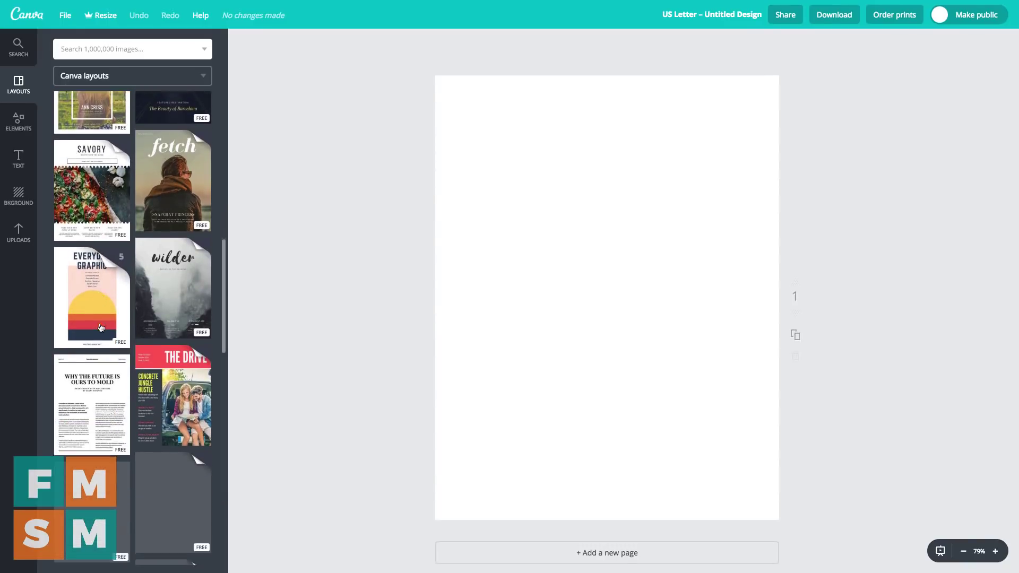
pyautogui.scroll(-3, 103, 329)
# Step: Expand the Voyager Yellow Border Mountains magazine layout set to show all five layouts
pyautogui.scroll(2, 103, 327)
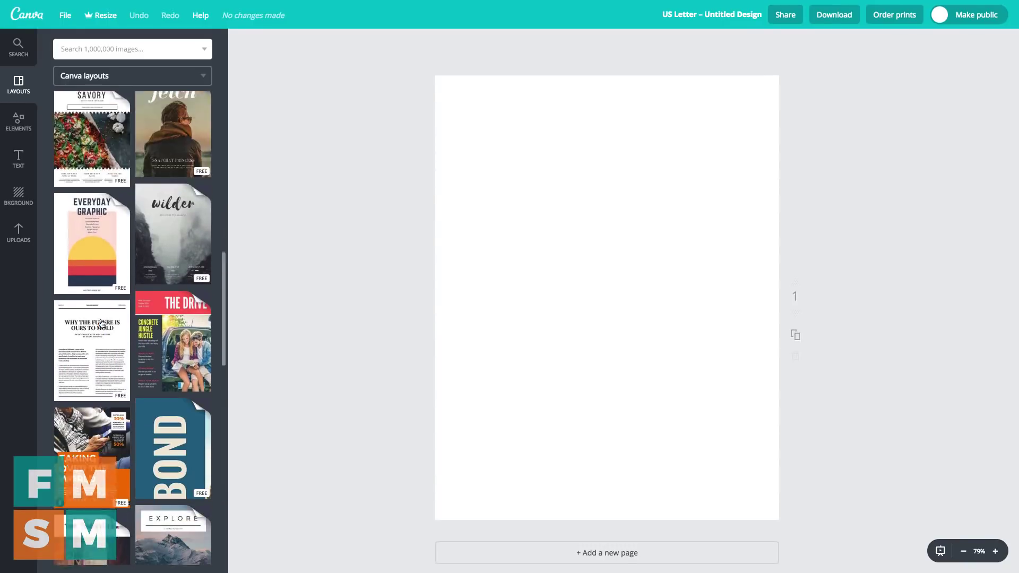
pyautogui.scroll(5, 102, 323)
pyautogui.scroll(2, 101, 324)
pyautogui.scroll(1, 102, 323)
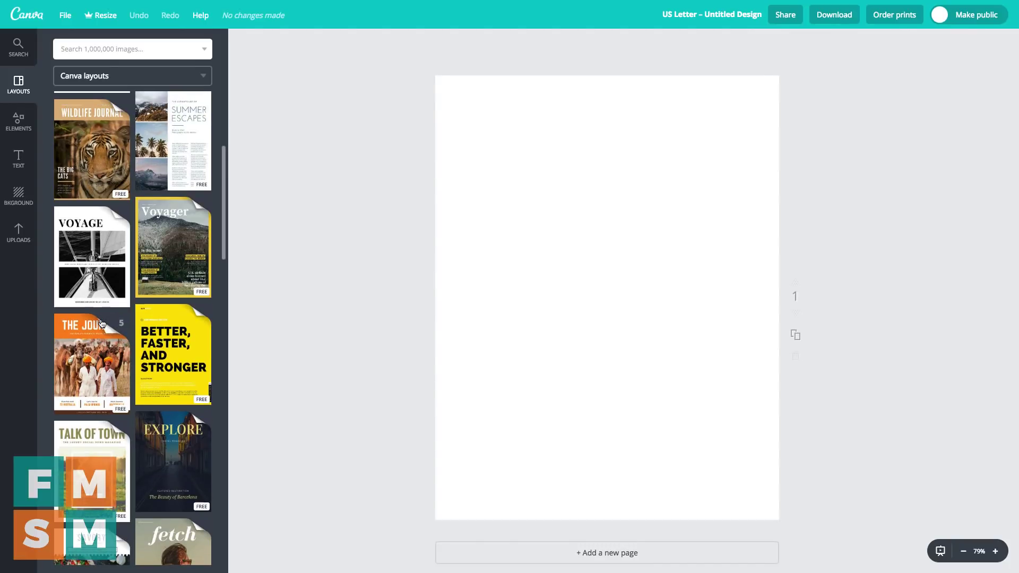
pyautogui.click(175, 244)
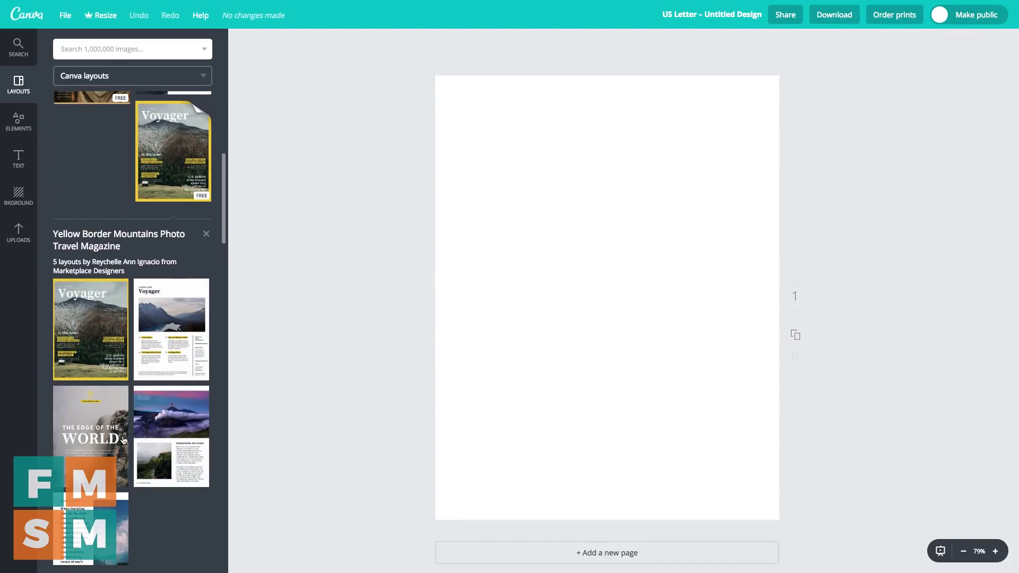
pyautogui.click(84, 324)
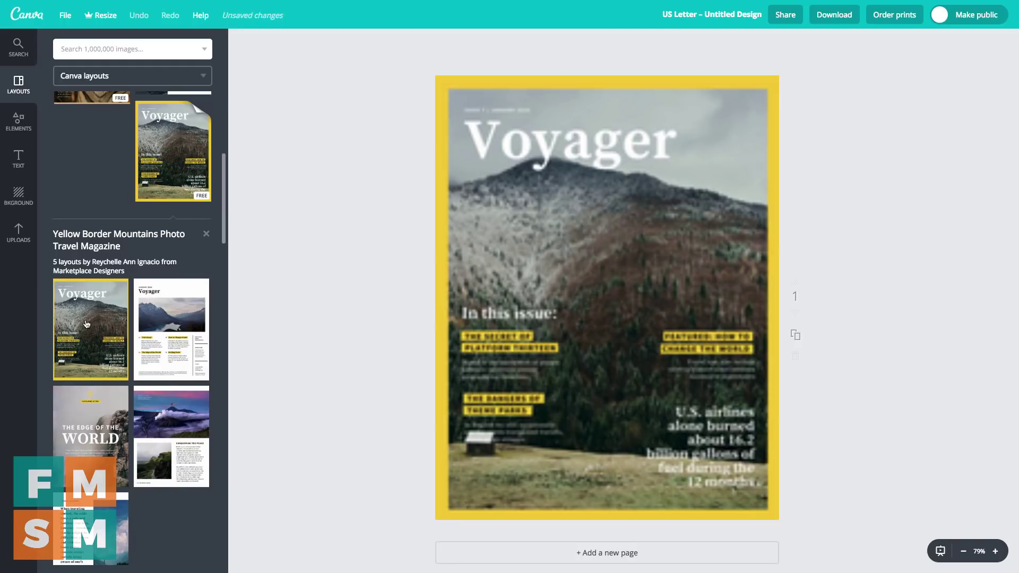
pyautogui.doubleClick(572, 147)
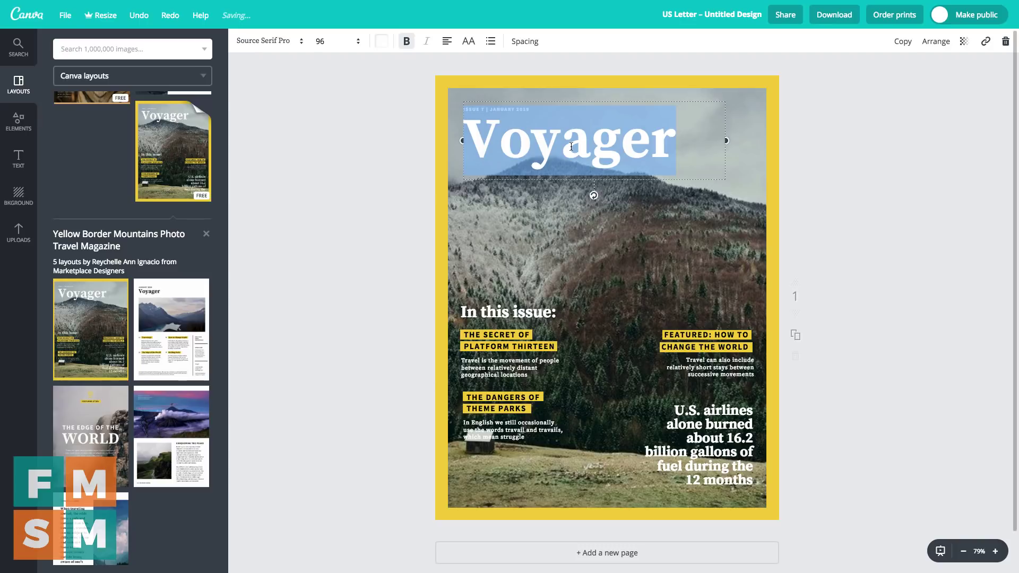
pyautogui.write('Graphic')
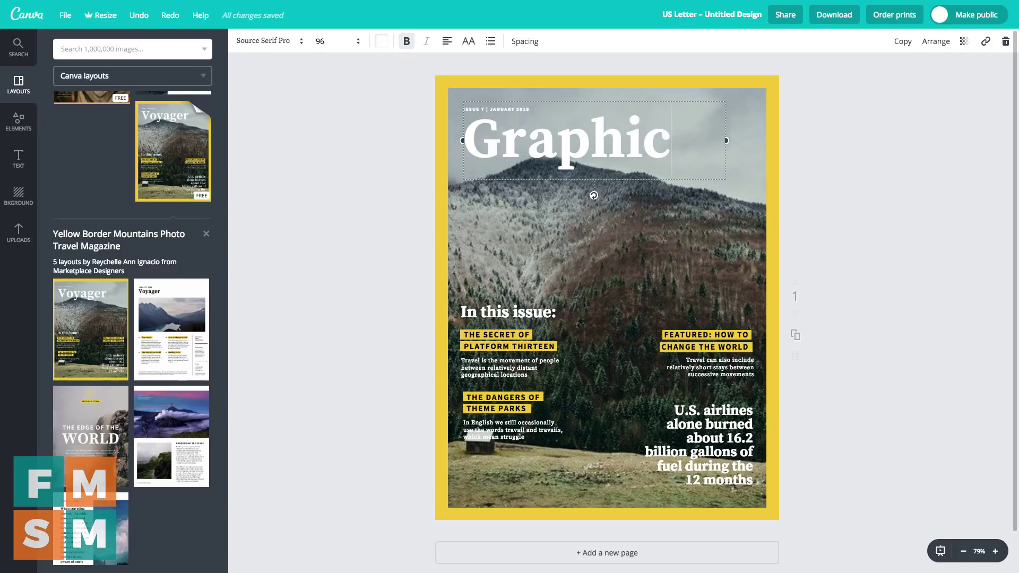
pyautogui.write(' Design For Newbies')
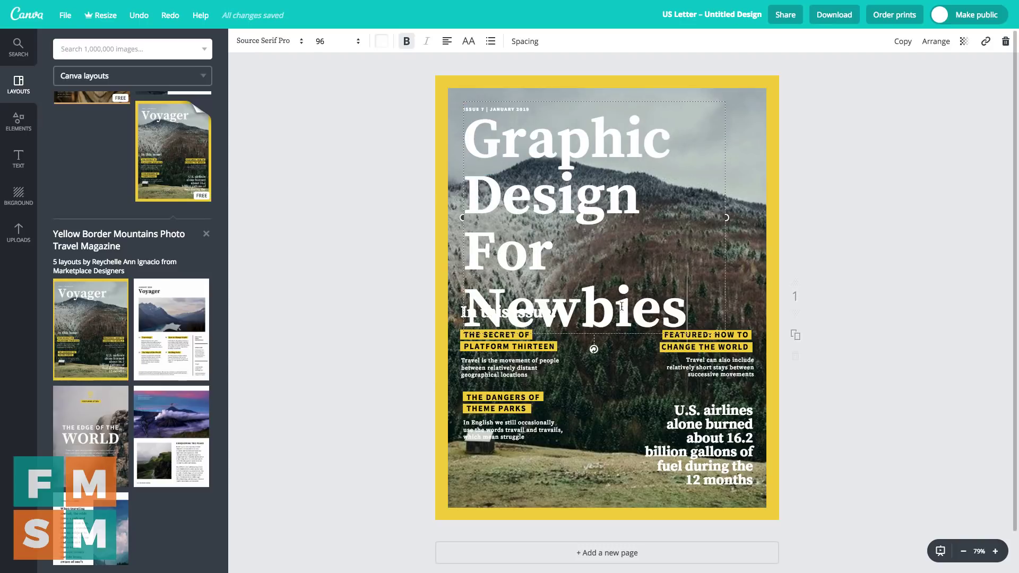
pyautogui.click(335, 42)
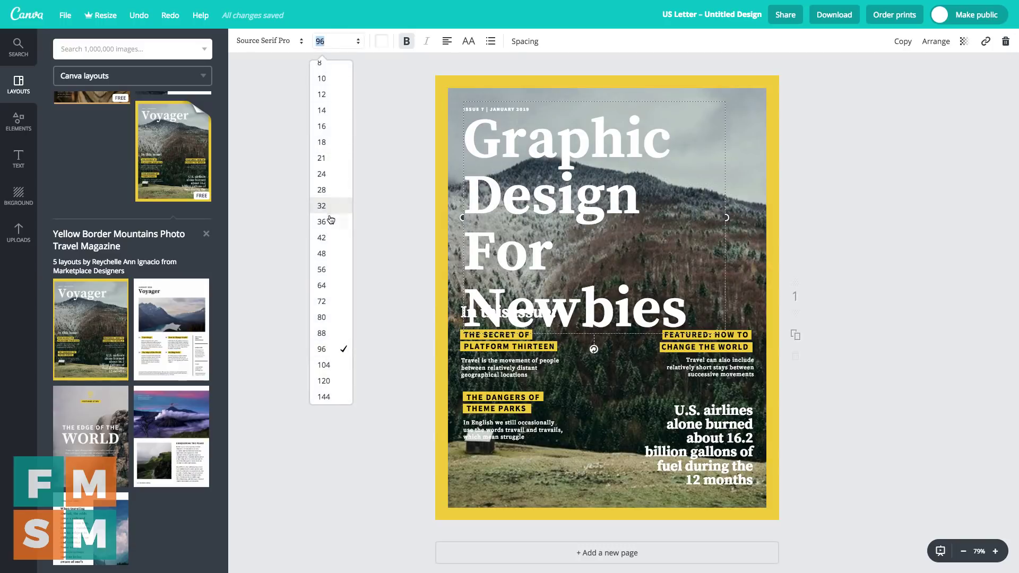
pyautogui.click(323, 237)
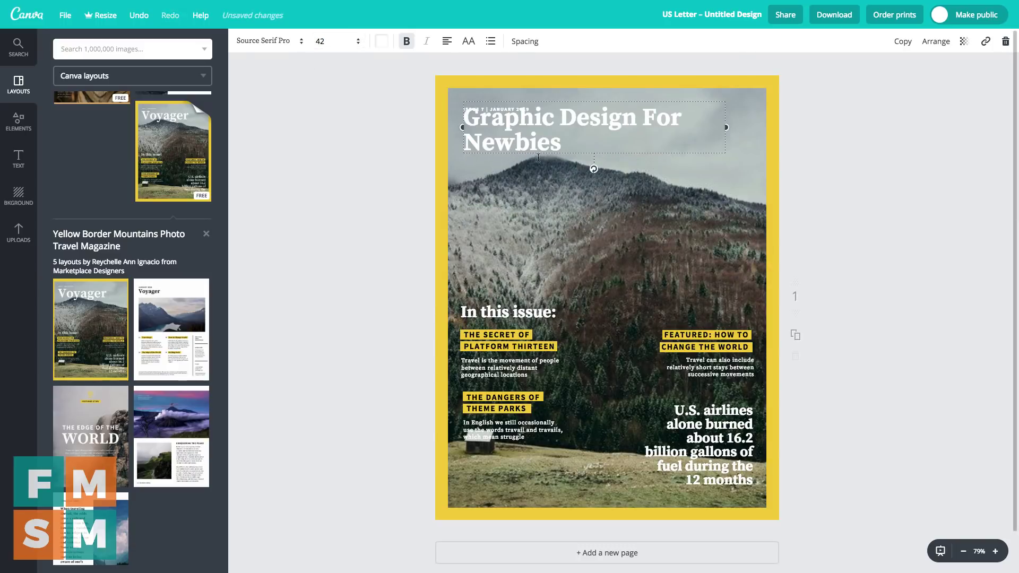
pyautogui.moveTo(507, 133); pyautogui.dragTo(518, 139)
pyautogui.click(400, 128)
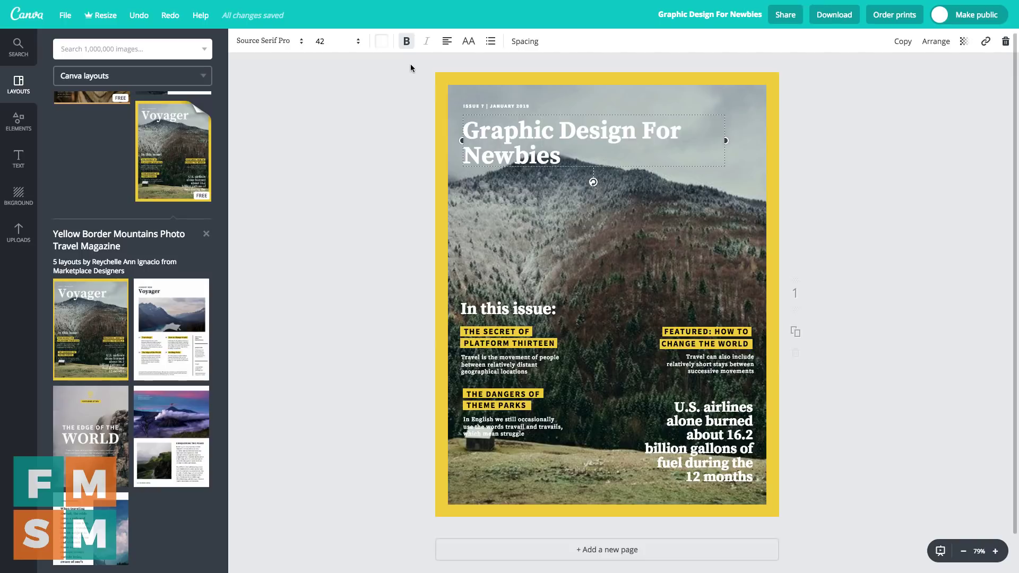
pyautogui.click(382, 42)
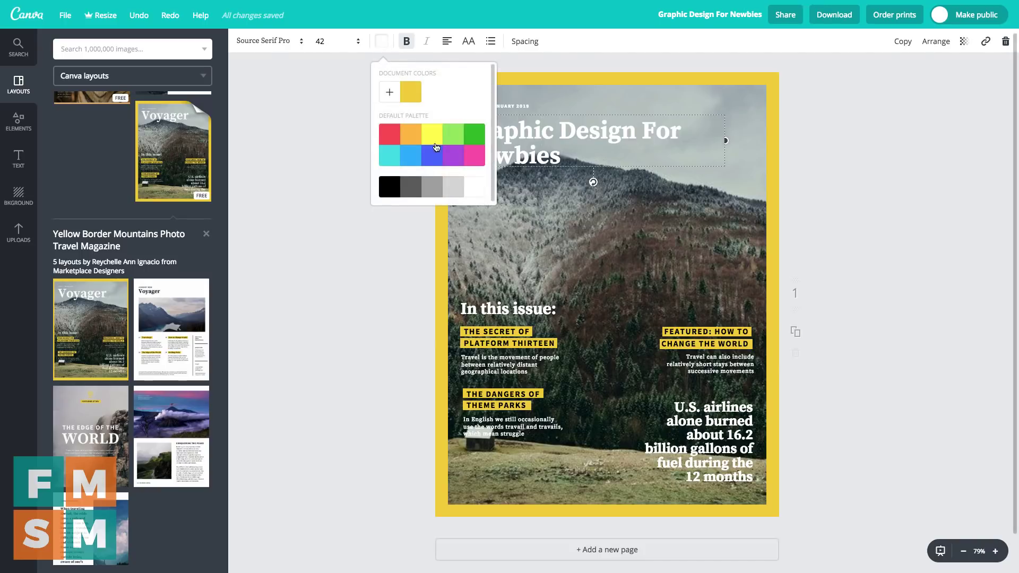
pyautogui.click(389, 134)
pyautogui.click(570, 184)
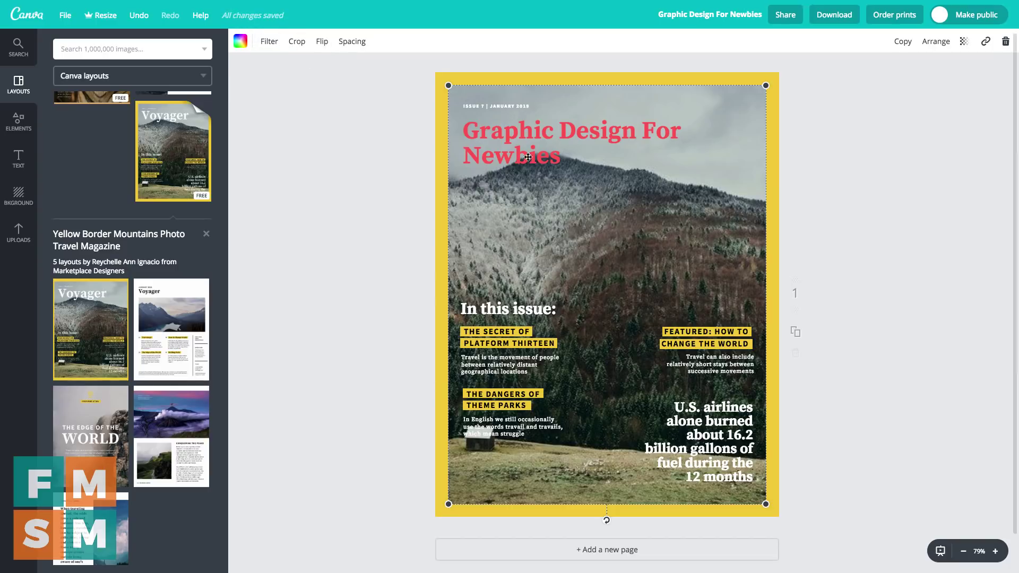
pyautogui.click(295, 42)
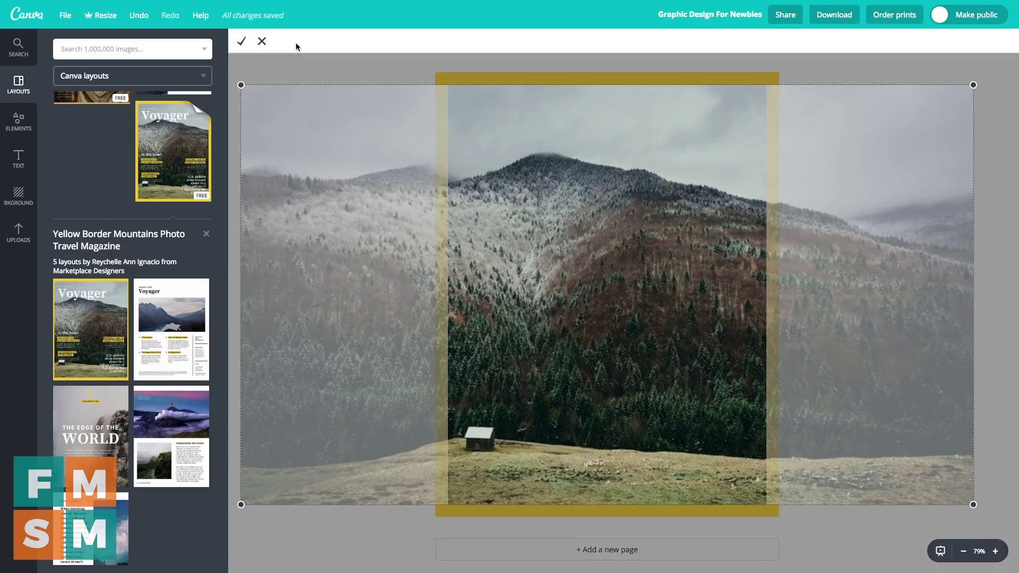
pyautogui.click(260, 42)
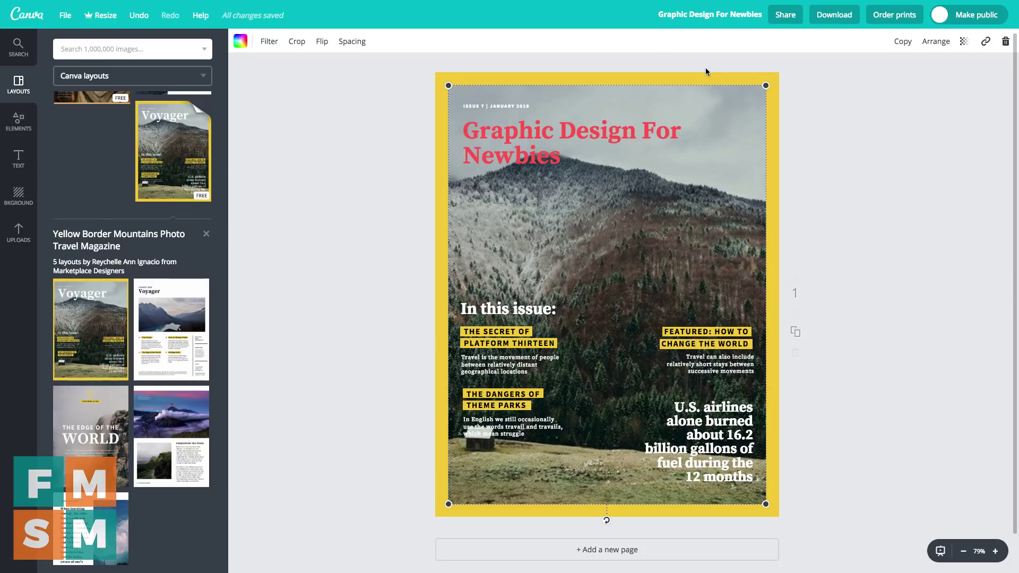
pyautogui.moveTo(342, 2)
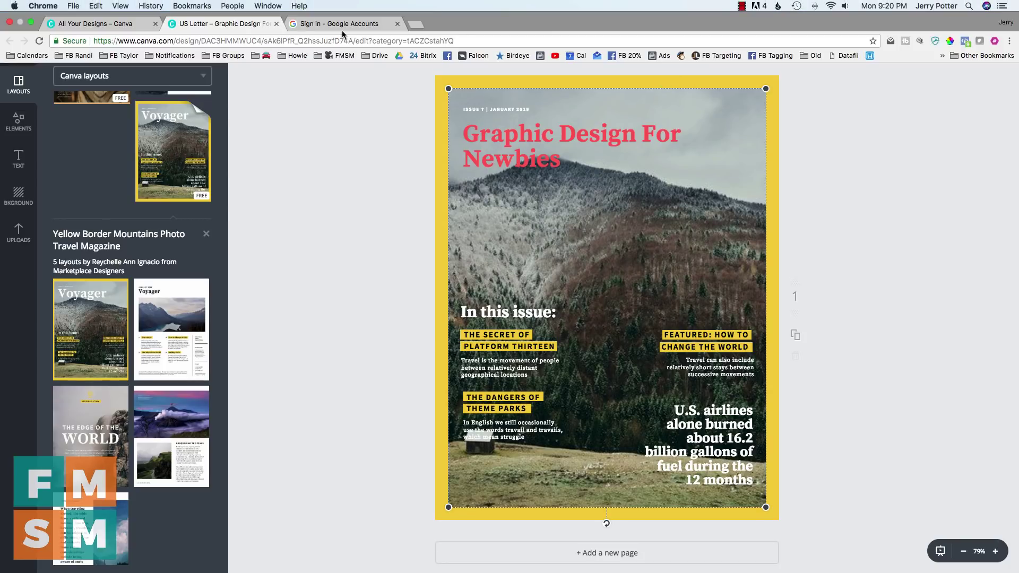
# Step: Close the magazine design and start a new Instagram post
pyautogui.click(276, 23)
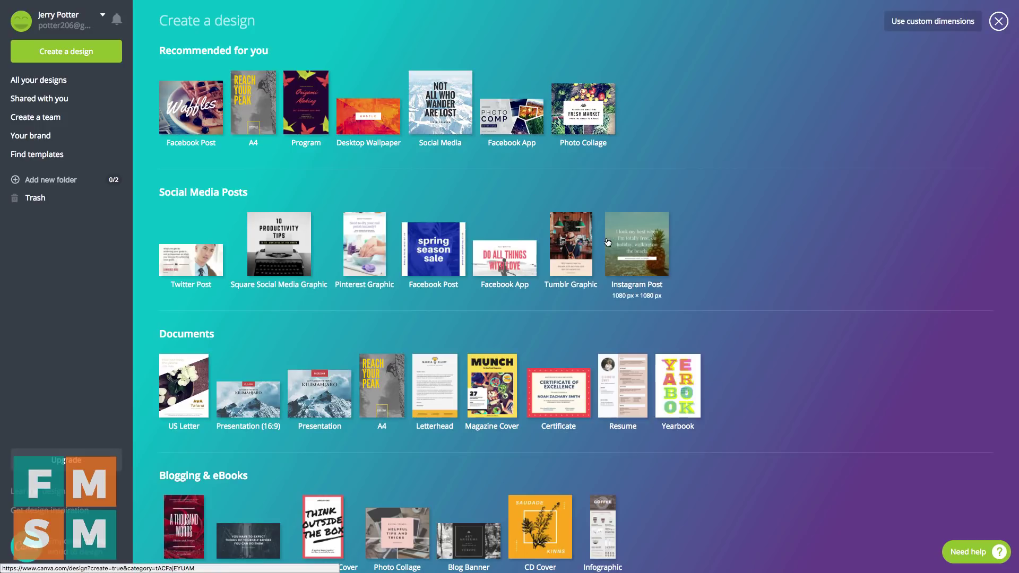
pyautogui.click(637, 240)
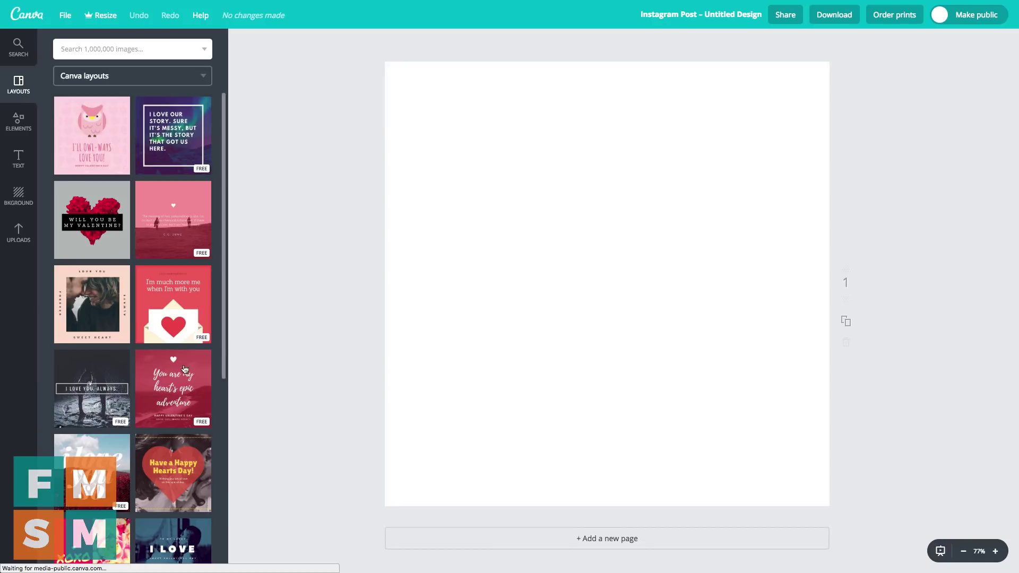
pyautogui.scroll(-2, 65, 168)
pyautogui.scroll(-2, 69, 172)
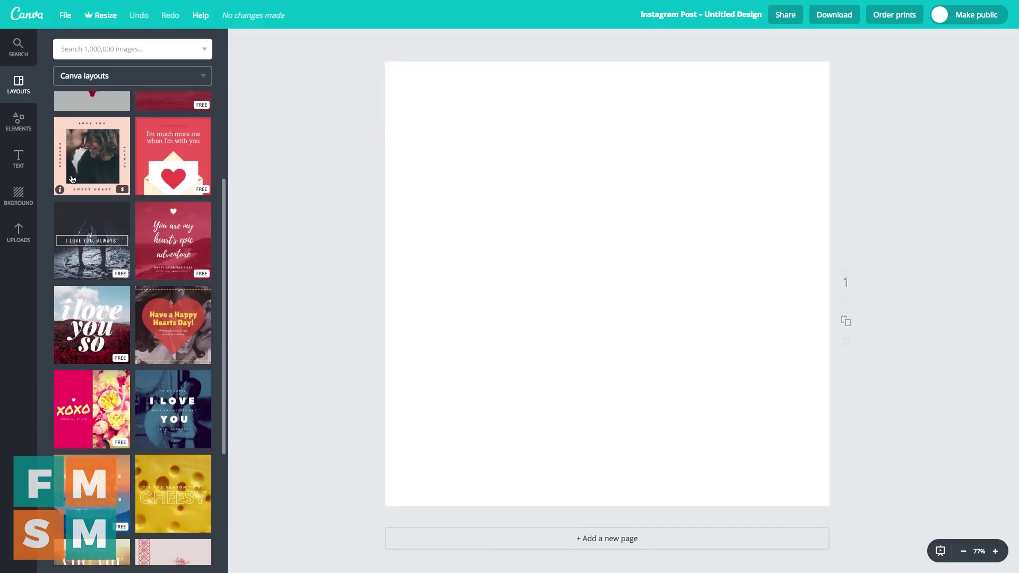
pyautogui.scroll(-2, 75, 176)
pyautogui.scroll(-5, 76, 178)
pyautogui.click(87, 210)
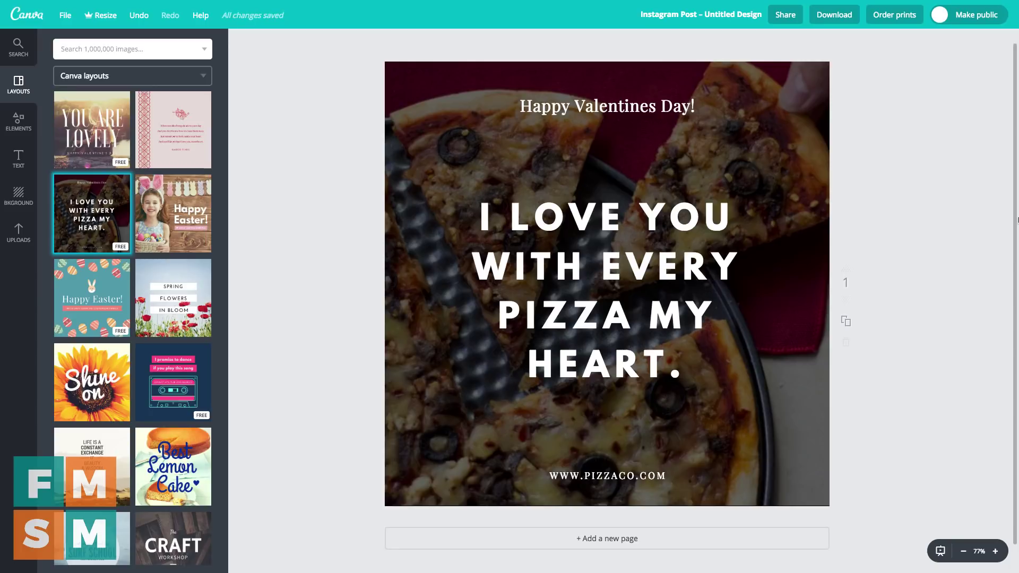
pyautogui.doubleClick(626, 475)
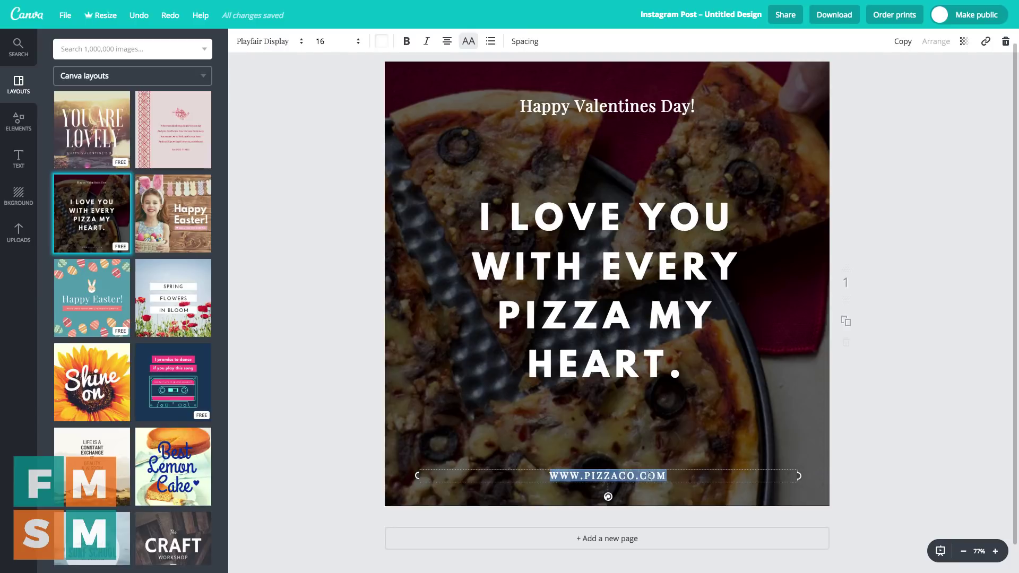
pyautogui.click(1005, 42)
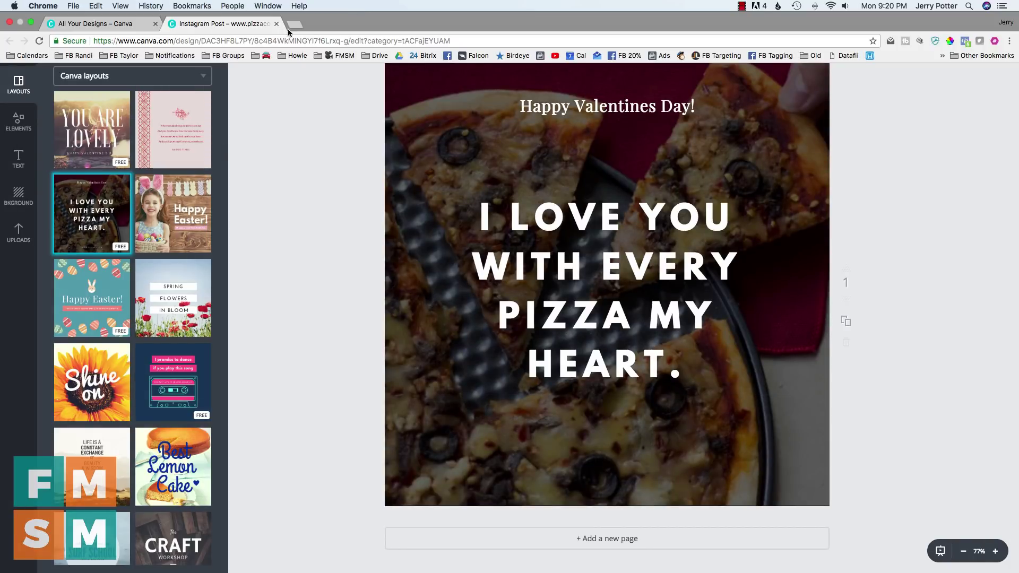
# Step: Start a new Facebook Ad design from the Ads section of All Your Designs
pyautogui.click(268, 23)
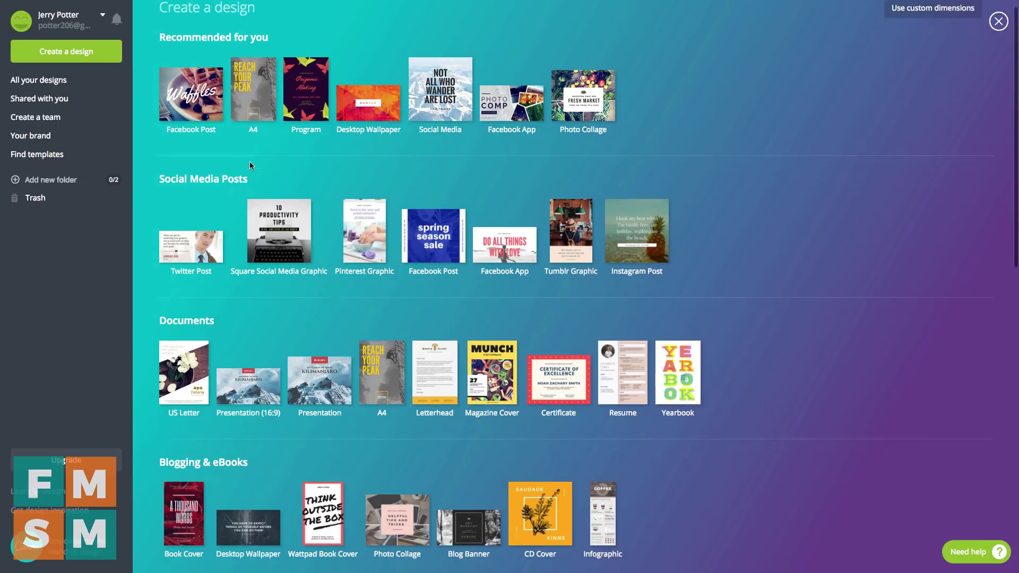
pyautogui.scroll(-4, 250, 161)
pyautogui.scroll(-8, 244, 166)
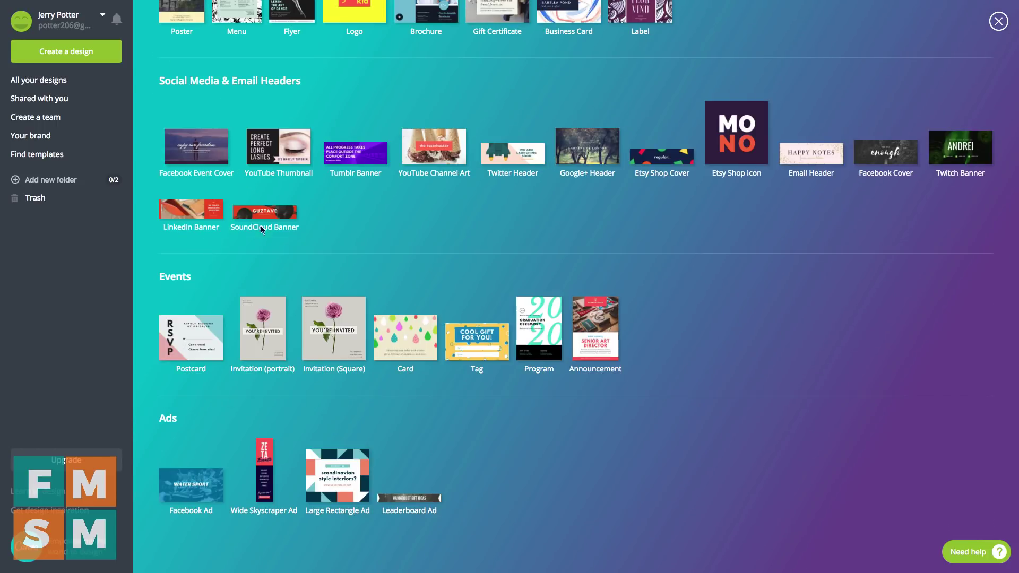
pyautogui.click(188, 485)
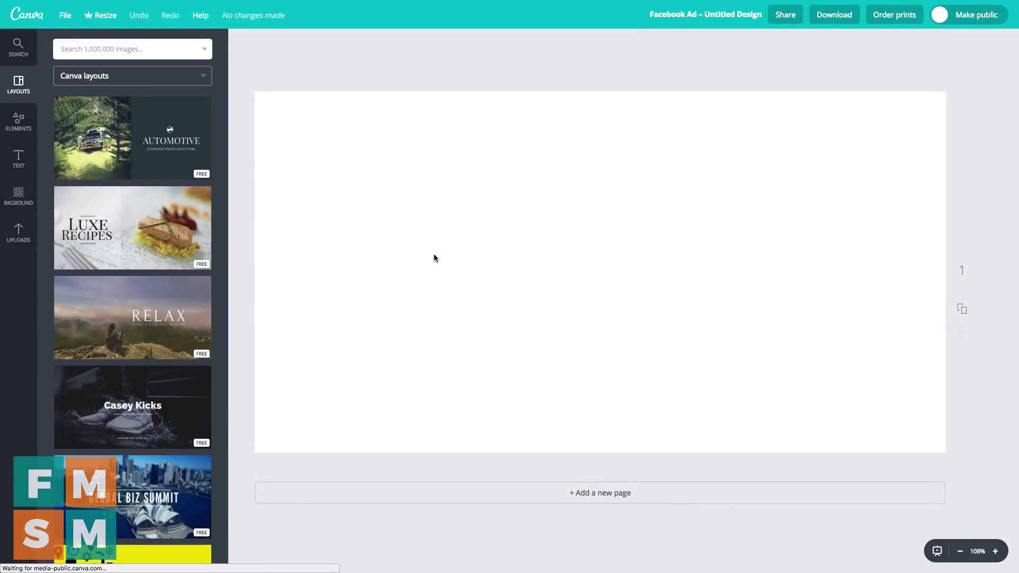
# Step: Browse the Facebook Ad layout gallery without applying any layout
pyautogui.scroll(-3, 138, 330)
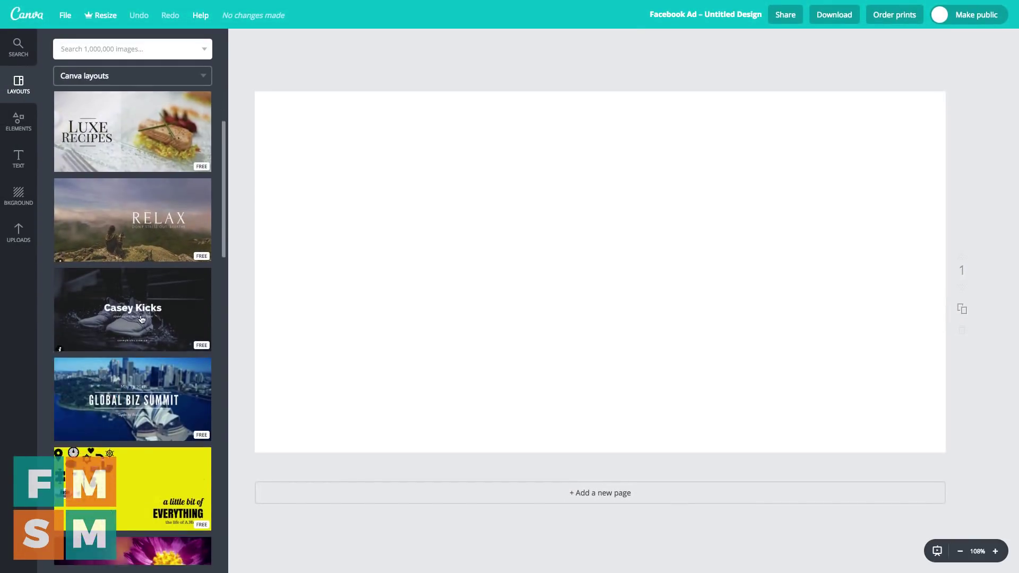
pyautogui.scroll(-3, 137, 330)
pyautogui.scroll(3, 138, 331)
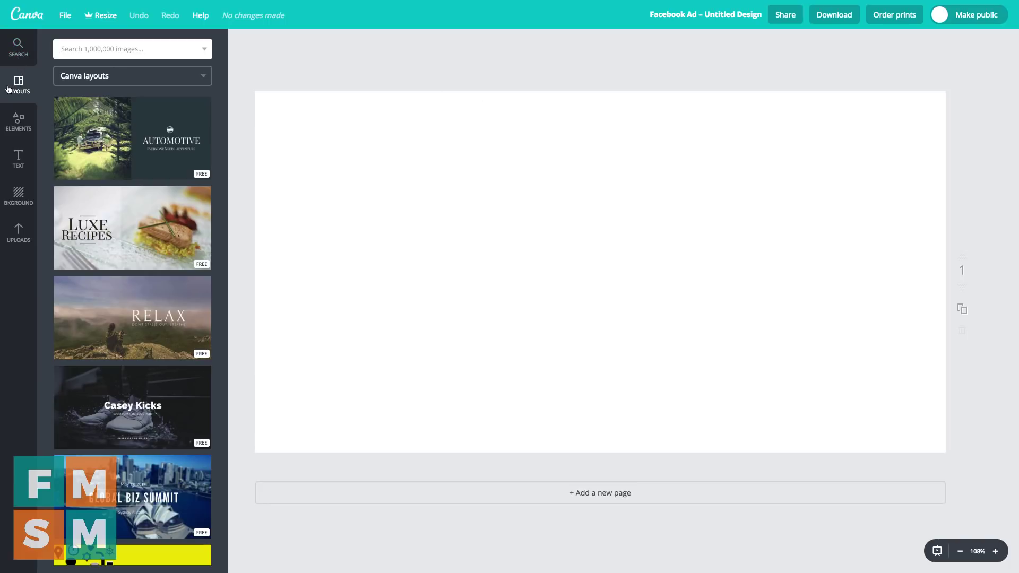
pyautogui.scroll(-5, 141, 137)
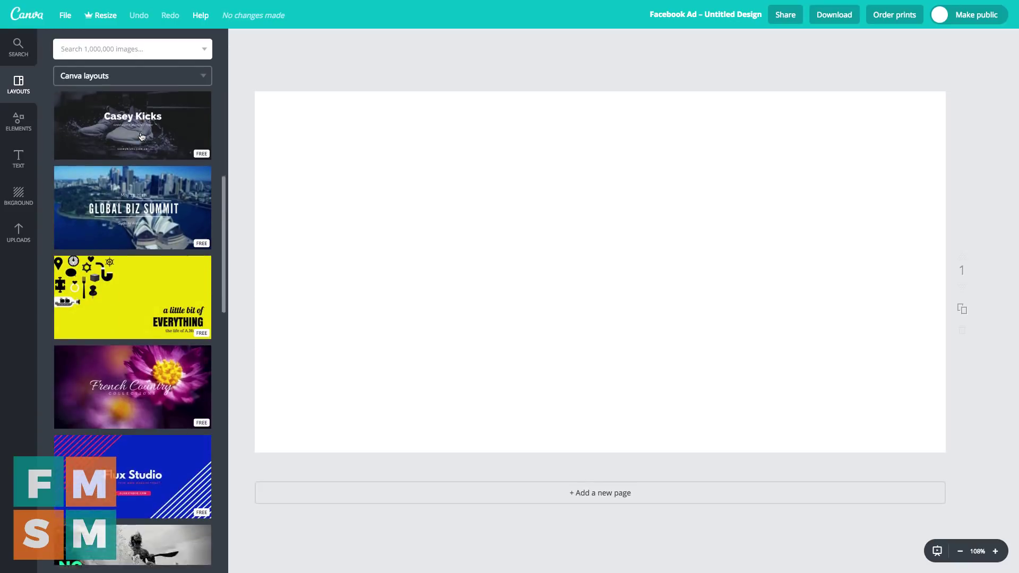
pyautogui.scroll(-3, 141, 137)
pyautogui.scroll(-4, 142, 137)
pyautogui.scroll(-2, 142, 137)
pyautogui.scroll(-5, 142, 137)
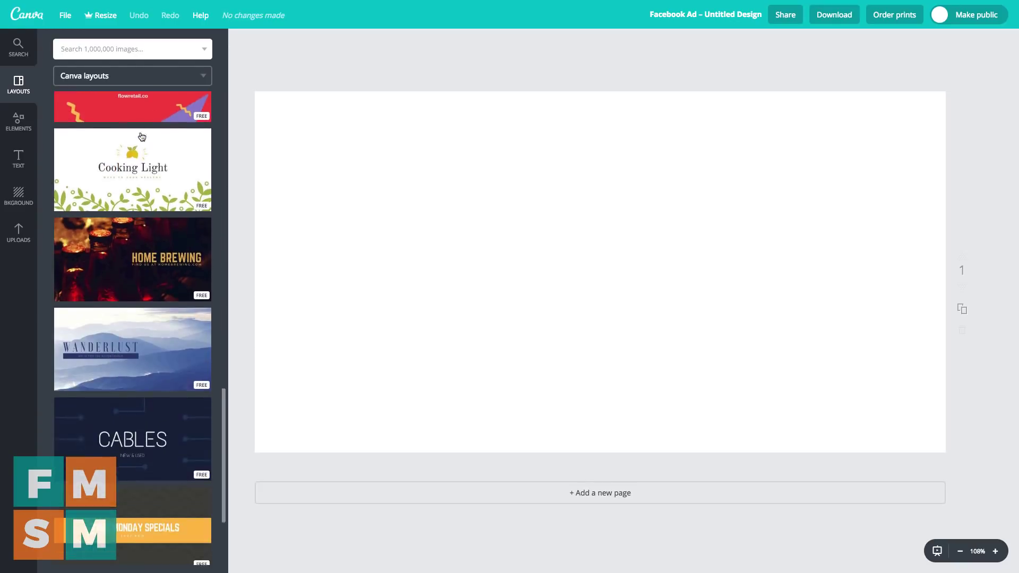
pyautogui.scroll(-5, 141, 137)
pyautogui.scroll(-3, 142, 133)
pyautogui.scroll(-3, 143, 128)
pyautogui.scroll(-3, 142, 138)
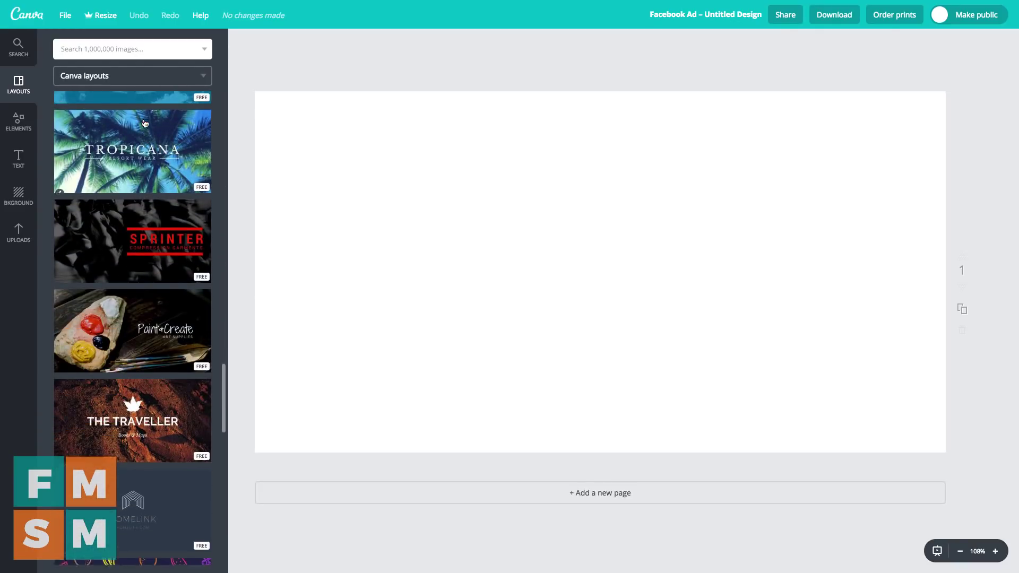
pyautogui.scroll(-2, 139, 164)
pyautogui.scroll(-2, 136, 186)
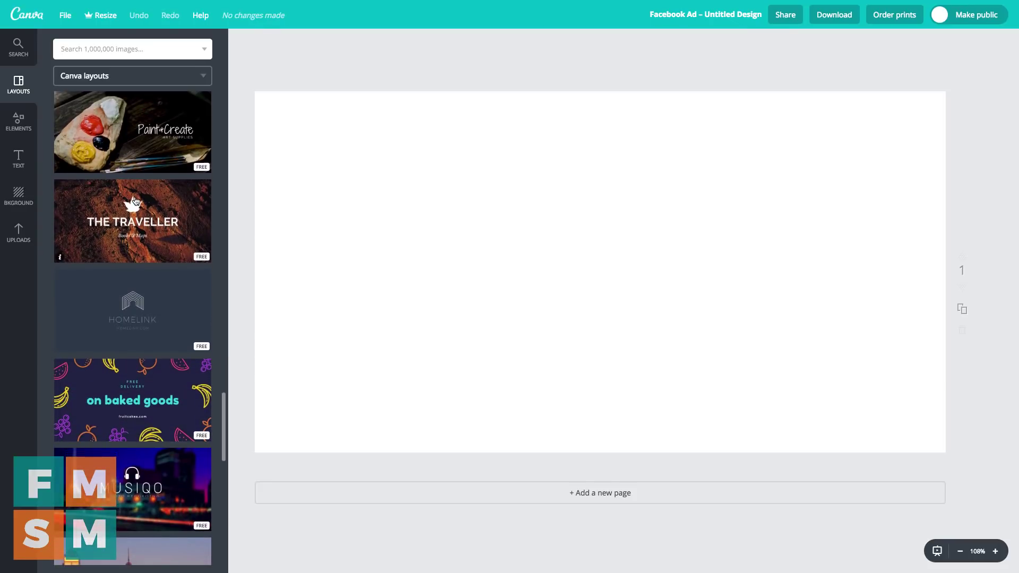
pyautogui.scroll(-2, 135, 201)
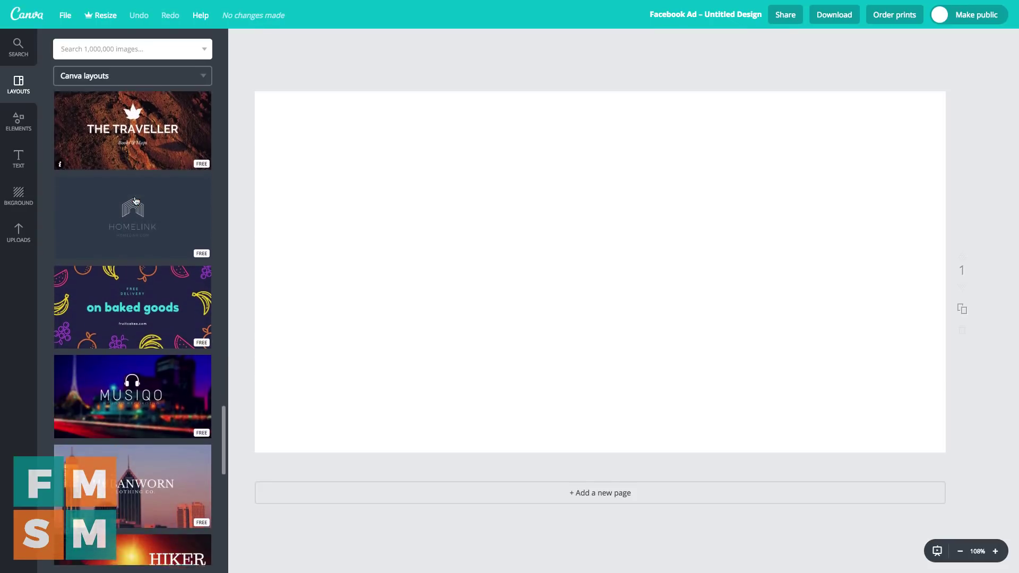
pyautogui.scroll(-1, 136, 201)
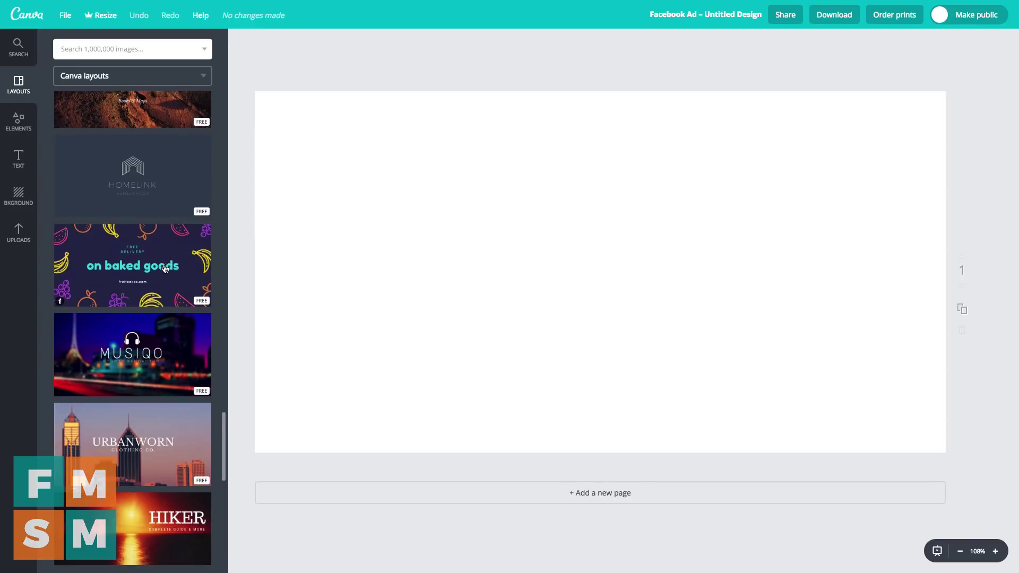
pyautogui.scroll(-2, 61, 202)
pyautogui.scroll(-2, 61, 199)
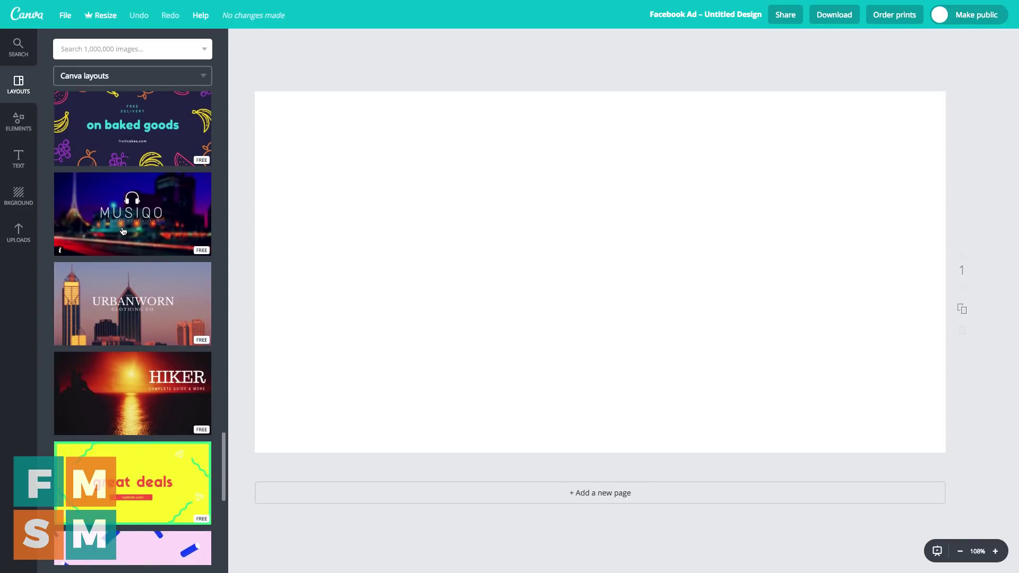
pyautogui.scroll(10, 122, 231)
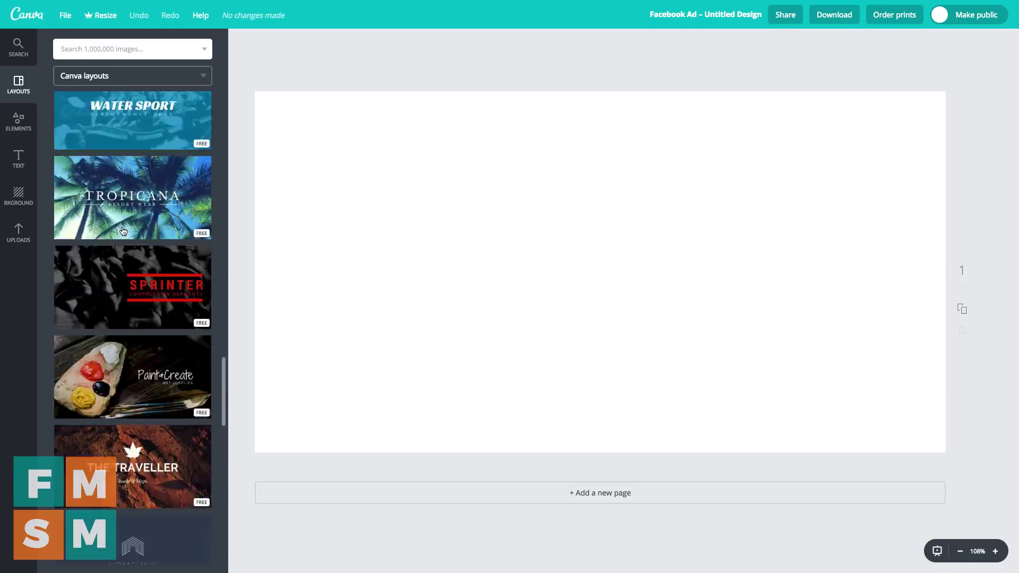
pyautogui.scroll(10, 138, 233)
pyautogui.scroll(10, 160, 233)
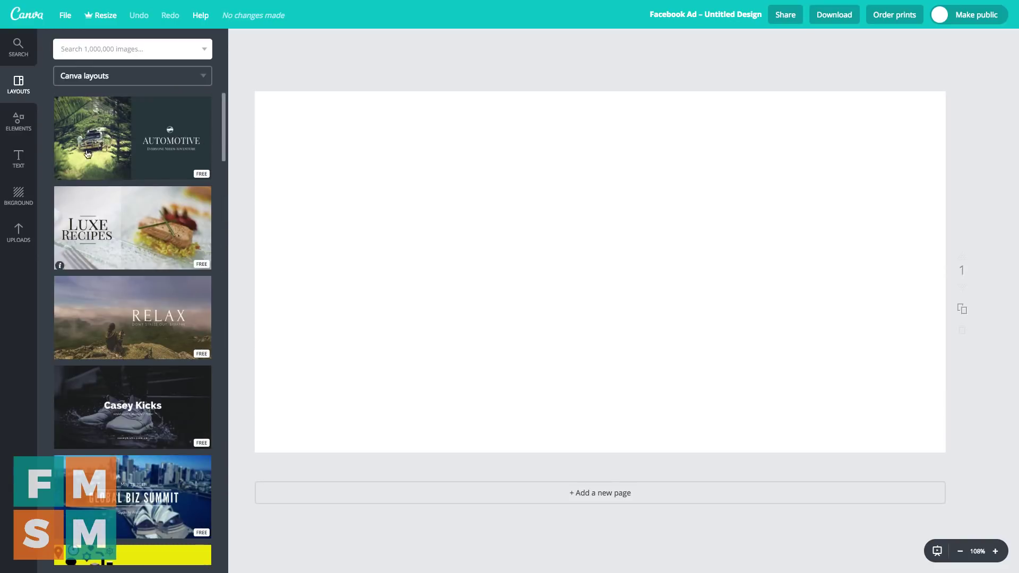
# Step: Browse the element categories and the free photos collection
pyautogui.click(17, 123)
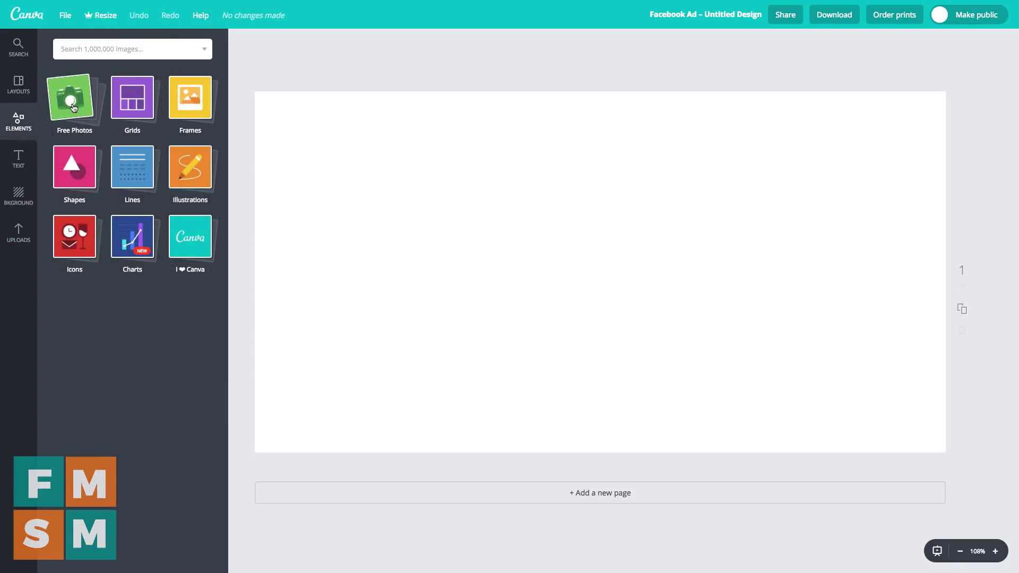
pyautogui.click(72, 103)
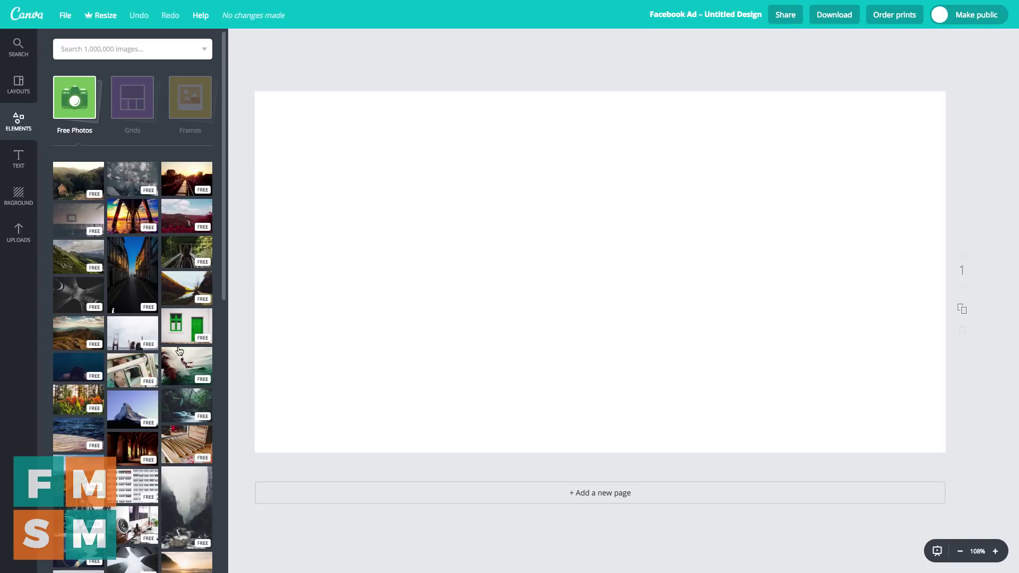
pyautogui.scroll(-3, 139, 426)
pyautogui.scroll(-2, 138, 372)
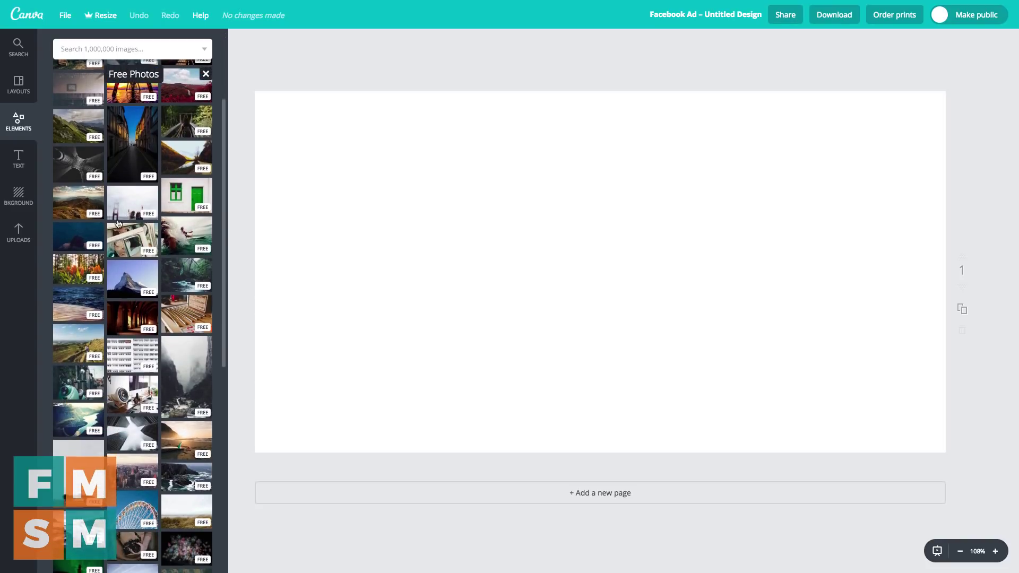
pyautogui.scroll(5, 134, 118)
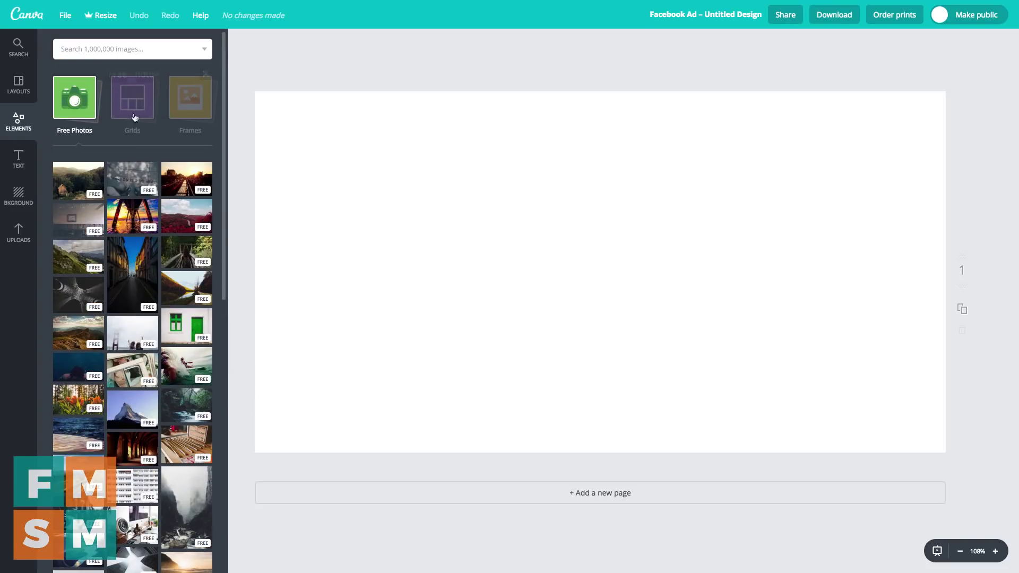
# Step: Search the image library for 'mountain', then for 'landscape'
pyautogui.click(118, 49)
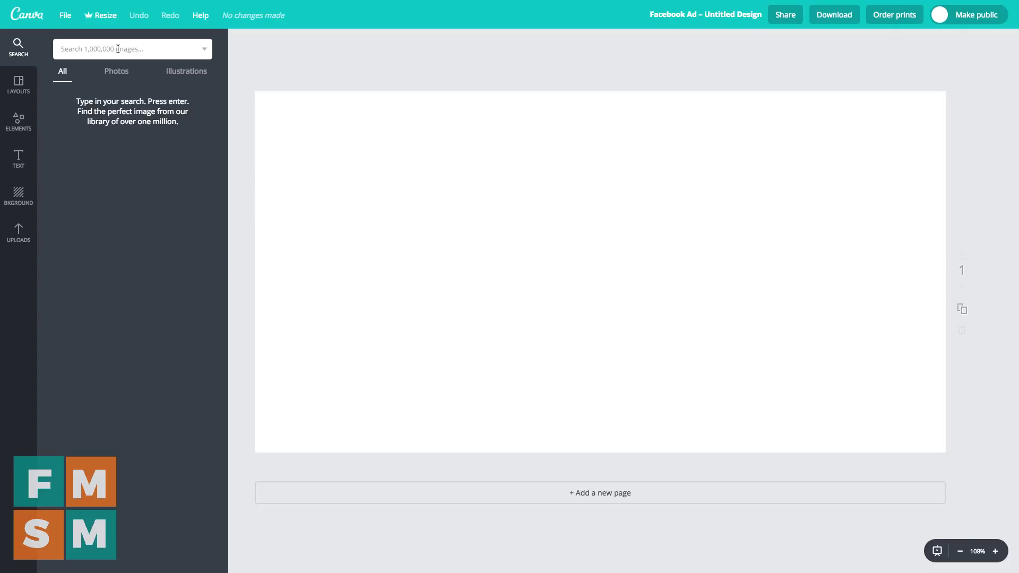
pyautogui.write('mountain')
pyautogui.press('Return')
pyautogui.write('landscape')
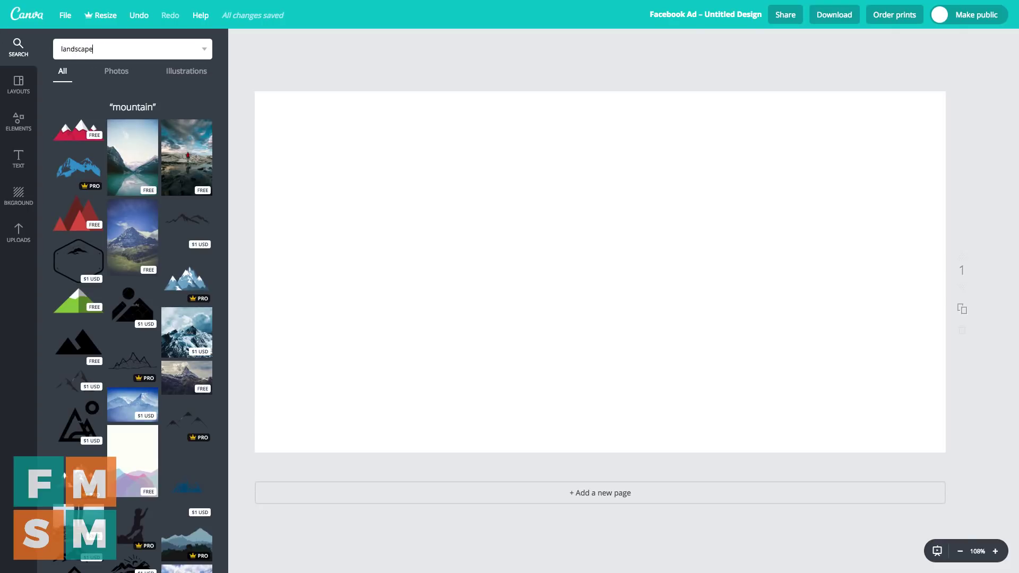
pyautogui.press('Return')
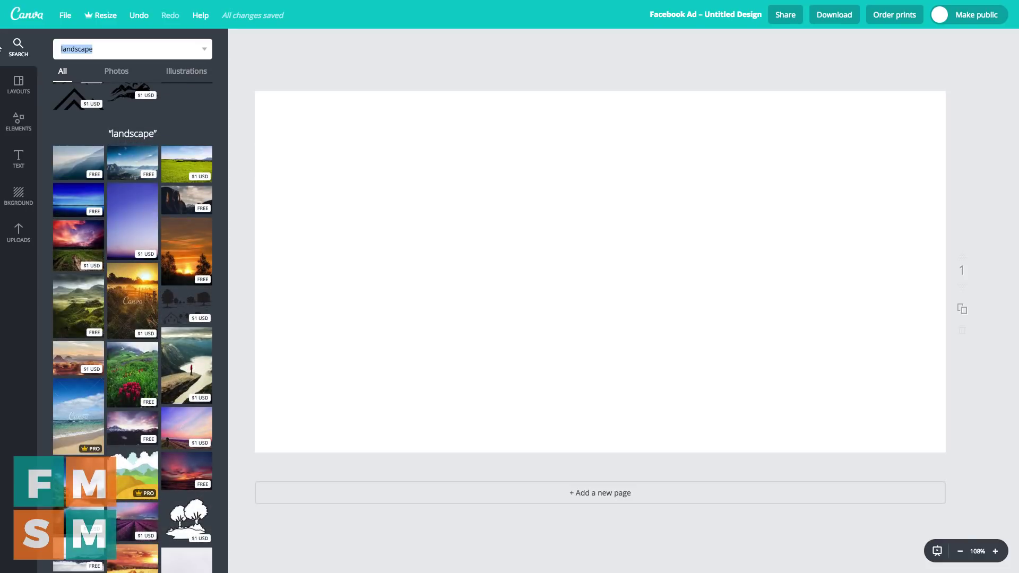
pyautogui.moveTo(78, 199)
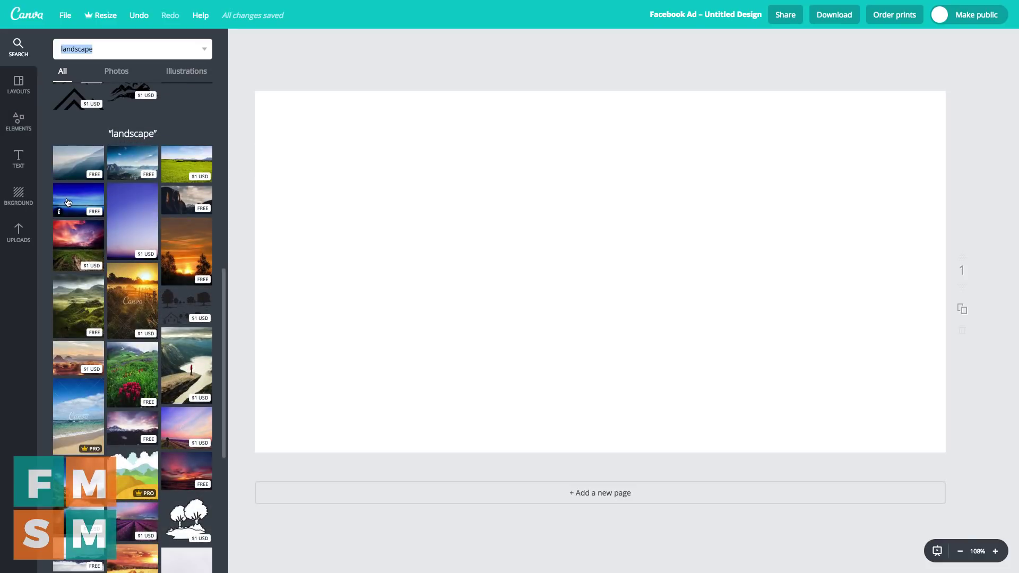
# Step: Add the blue lake photo and stretch it to fill the whole ad canvas
pyautogui.click(68, 202)
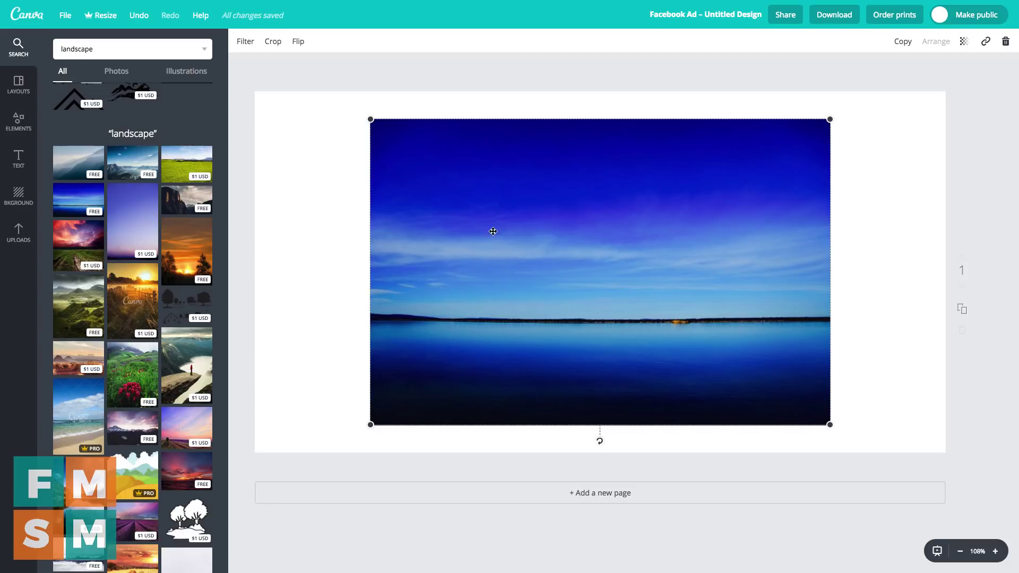
pyautogui.moveTo(623, 220); pyautogui.dragTo(508, 191)
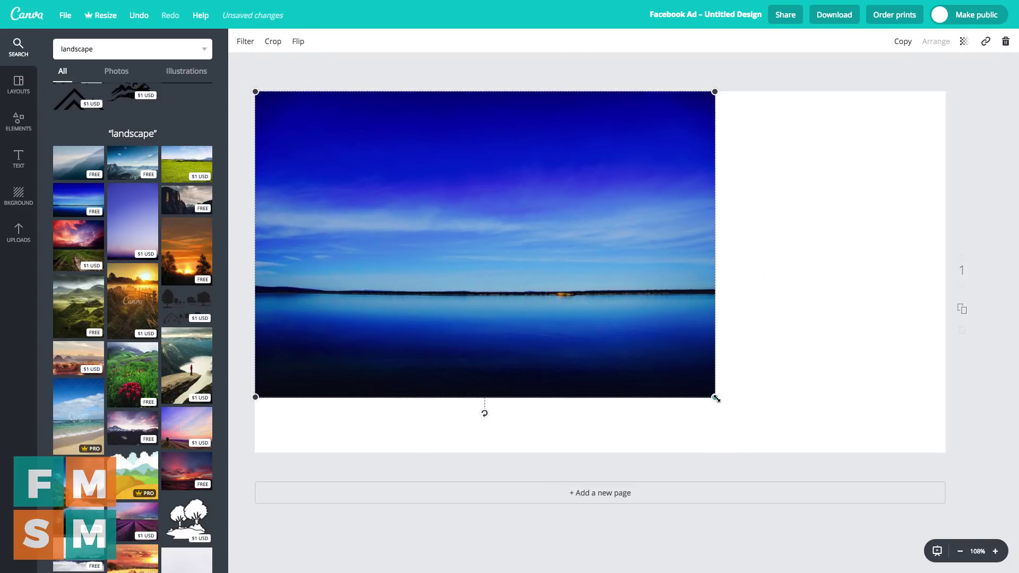
pyautogui.moveTo(715, 397); pyautogui.dragTo(984, 483)
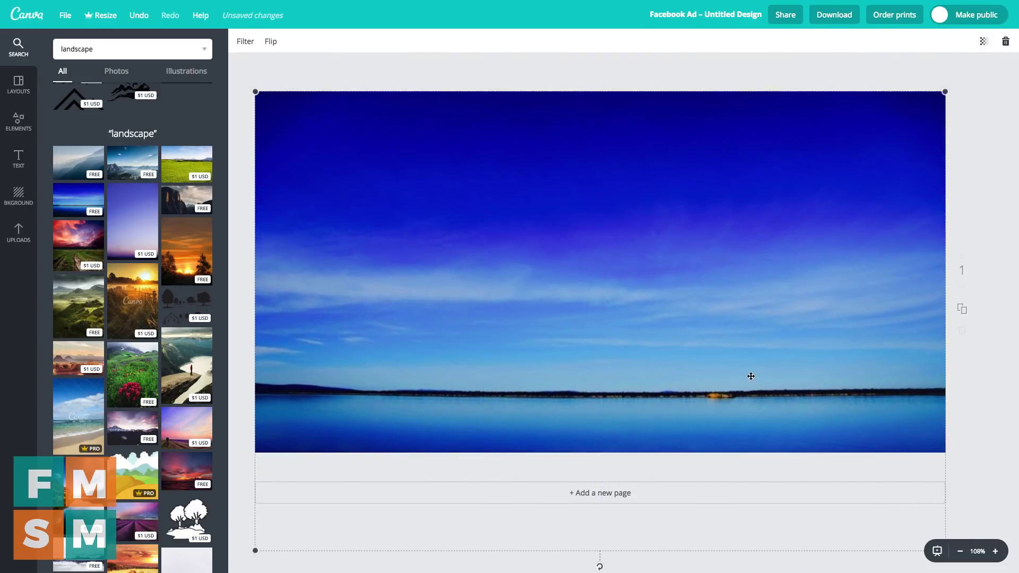
pyautogui.moveTo(673, 366)
pyautogui.mouseDown()
pyautogui.moveTo(674, 249)
pyautogui.moveTo(676, 276)
pyautogui.mouseUp()
pyautogui.press('Escape')
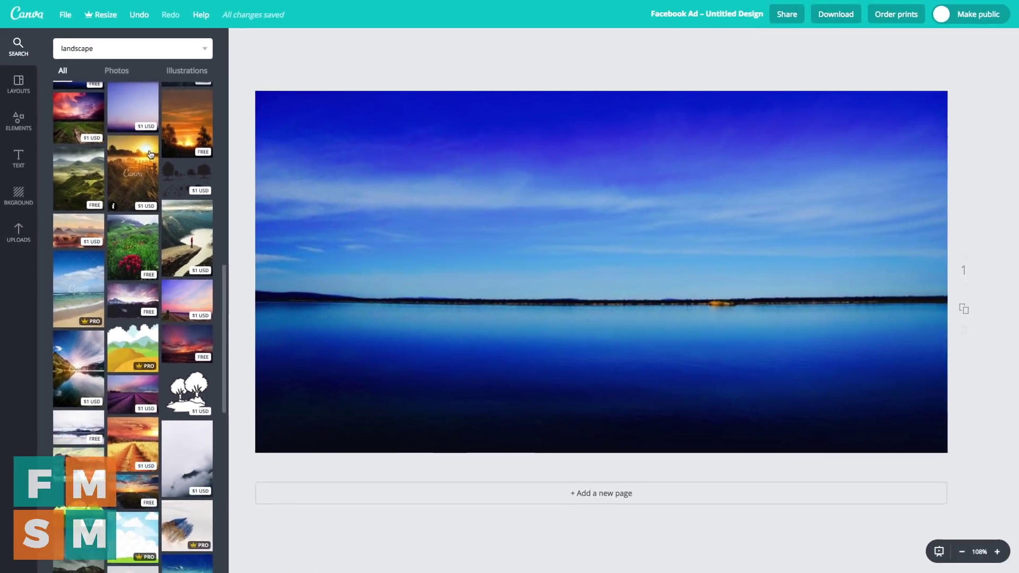
# Step: Filter the landscape results to Photos, then to Illustrations
pyautogui.scroll(5, 133, 159)
pyautogui.scroll(5, 133, 79)
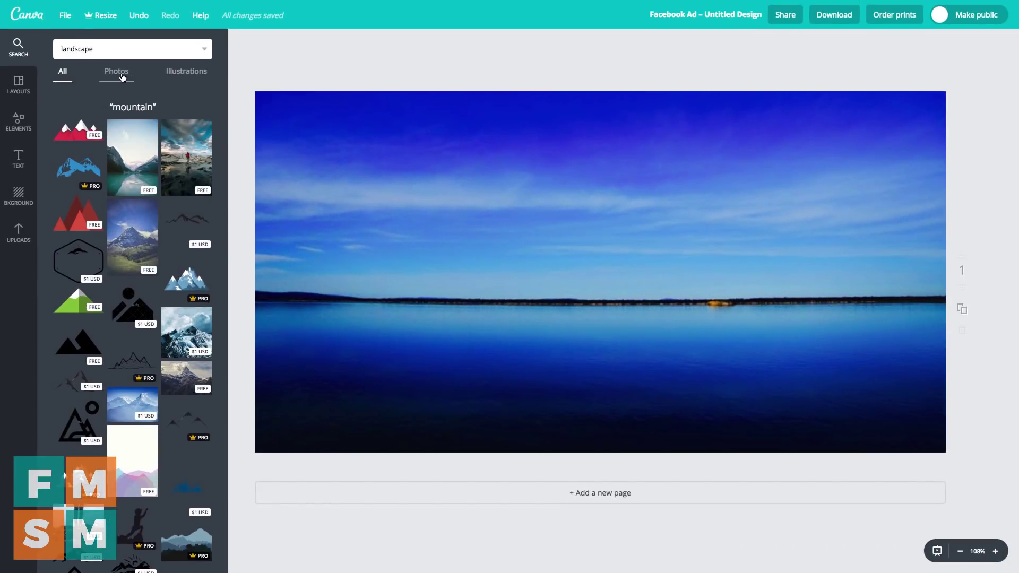
pyautogui.click(121, 77)
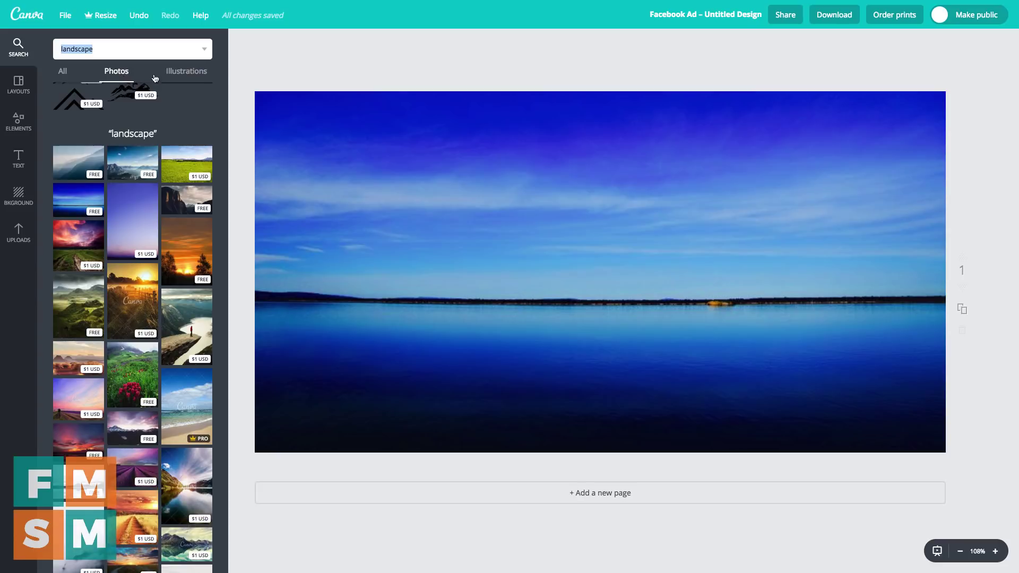
pyautogui.click(183, 73)
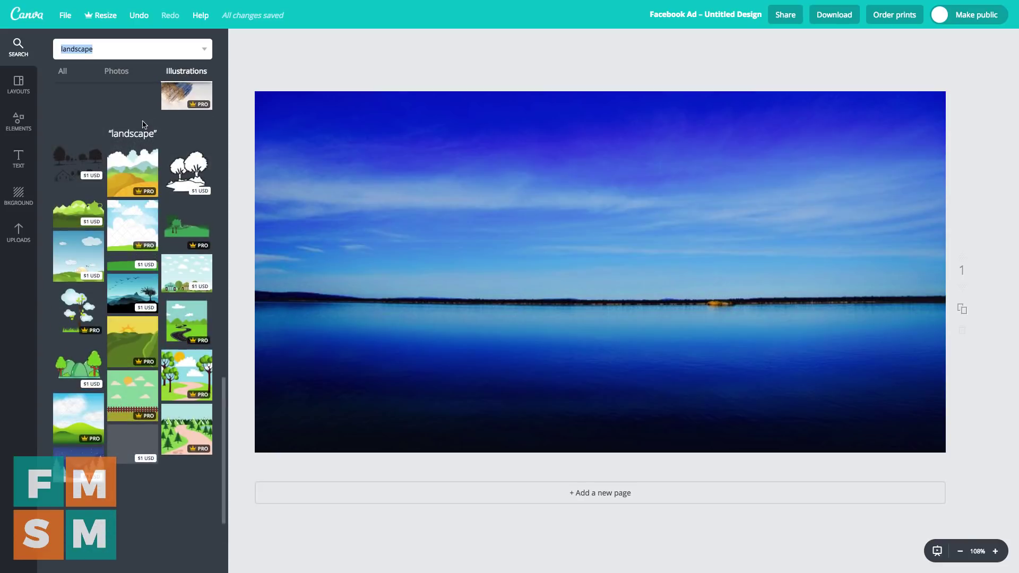
# Step: Browse Elements' Grids, Frames, Shapes and Lines, ending on the camping Illustrations
pyautogui.click(28, 123)
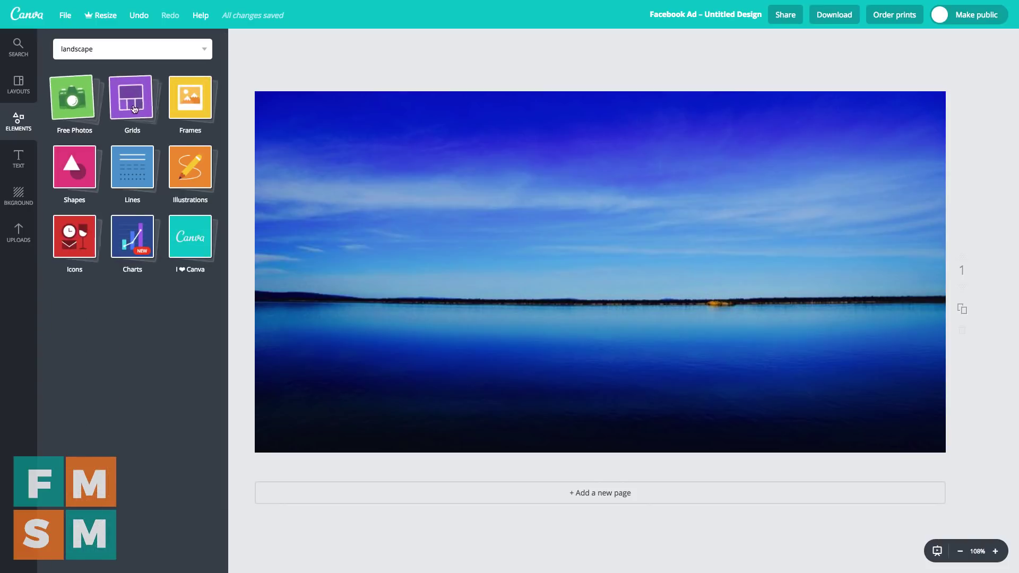
pyautogui.click(136, 106)
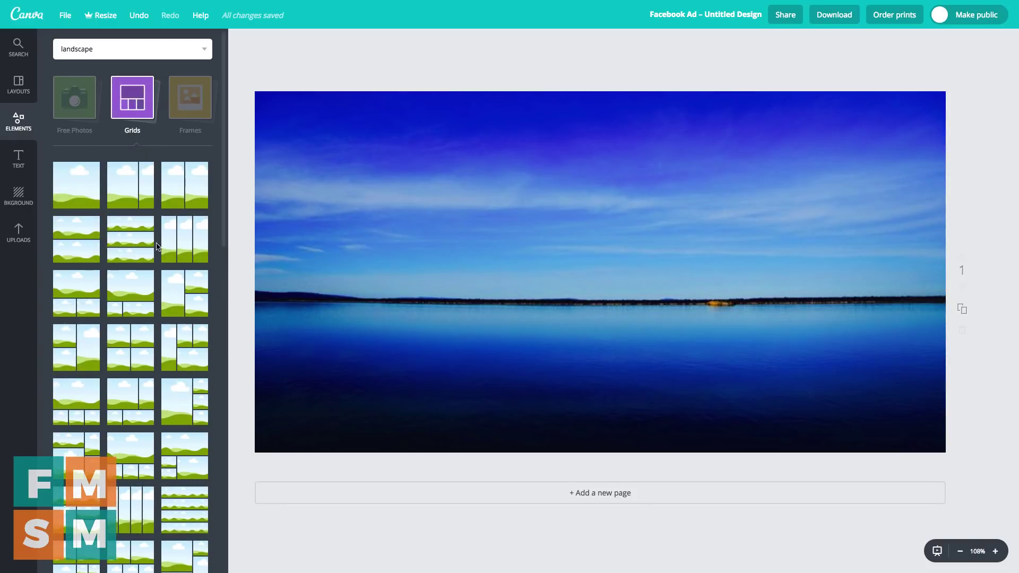
pyautogui.click(187, 236)
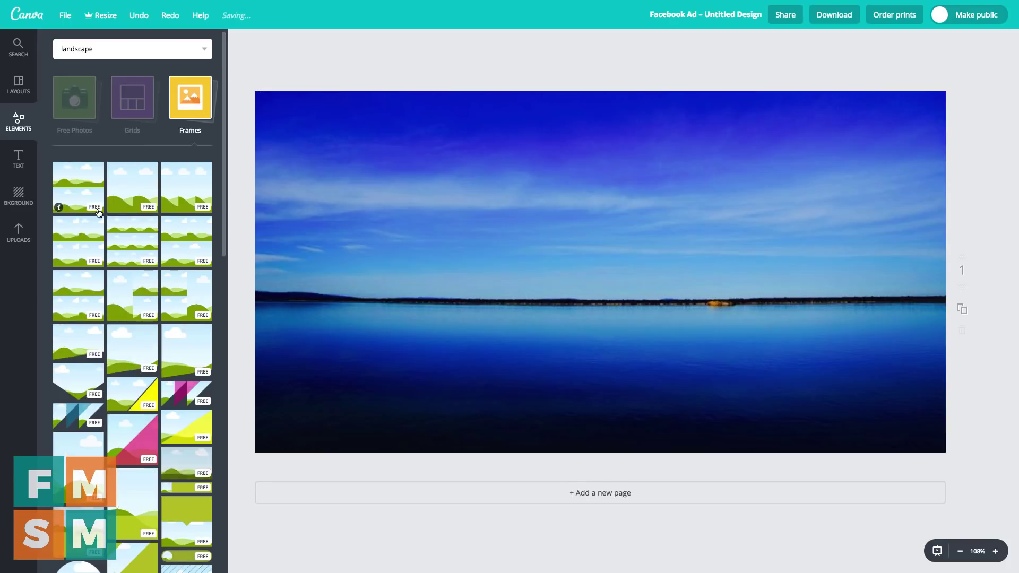
pyautogui.click(205, 117)
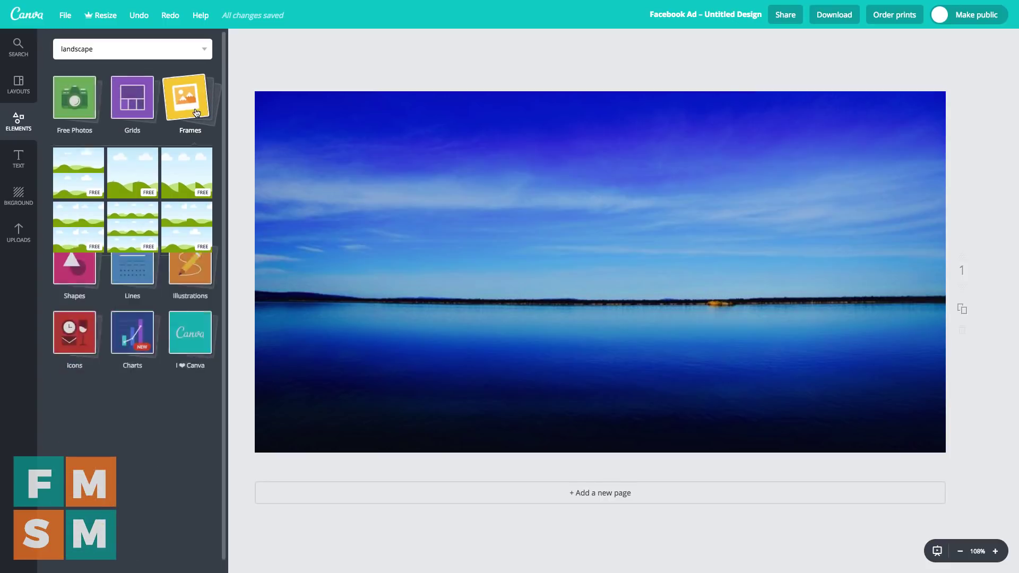
pyautogui.click(62, 178)
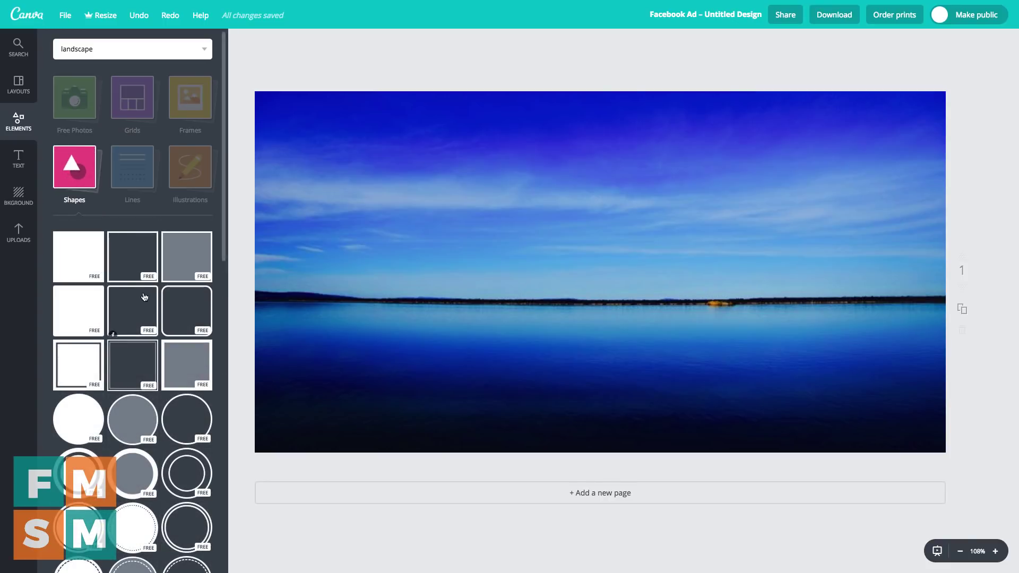
pyautogui.click(113, 171)
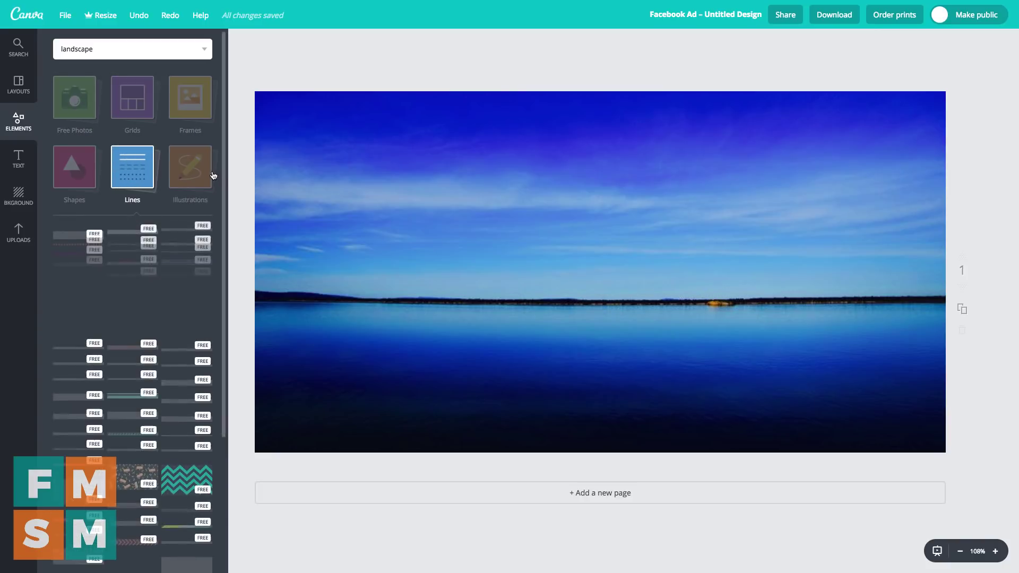
pyautogui.click(191, 169)
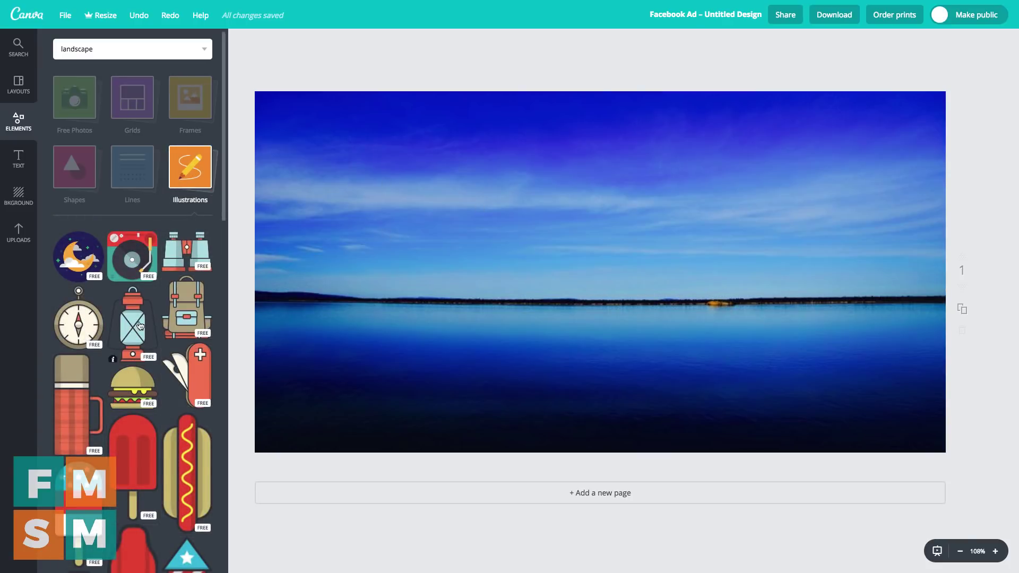
# Step: Add a hot dog illustration, turned horizontal and moved up into the sky
pyautogui.click(139, 325)
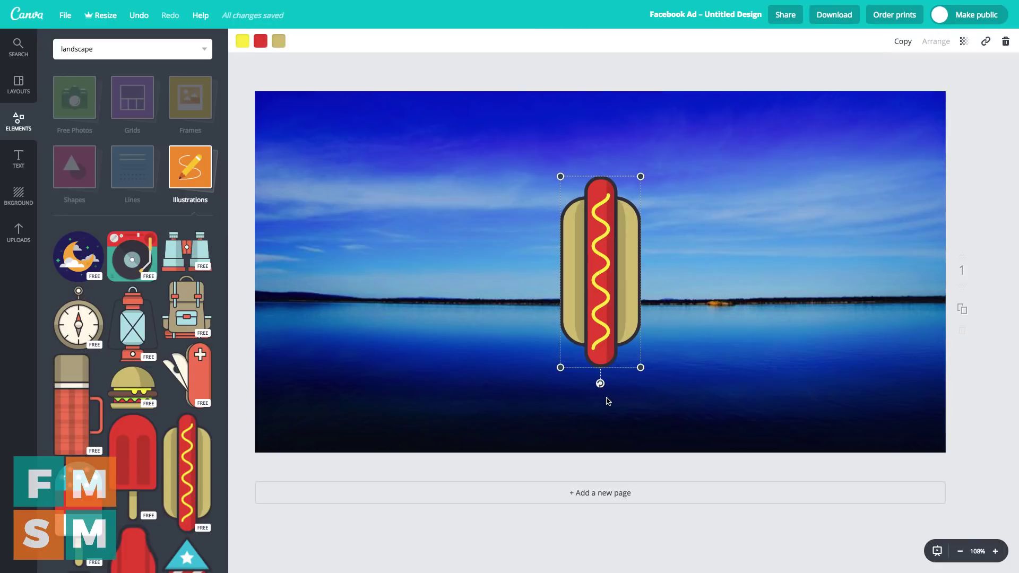
pyautogui.moveTo(600, 383)
pyautogui.mouseDown()
pyautogui.moveTo(509, 347)
pyautogui.moveTo(475, 275)
pyautogui.mouseUp()
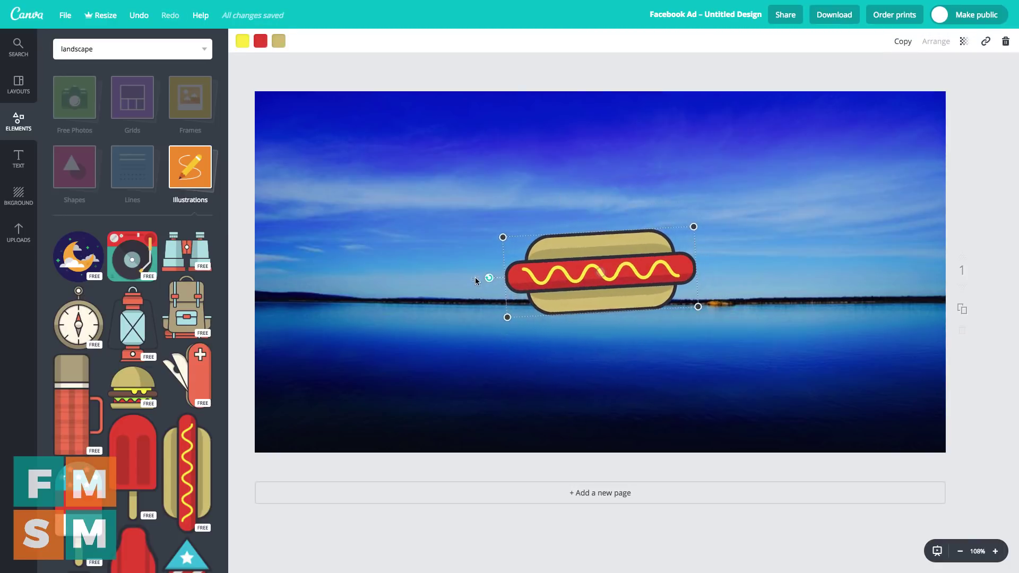
pyautogui.moveTo(607, 256); pyautogui.dragTo(608, 181)
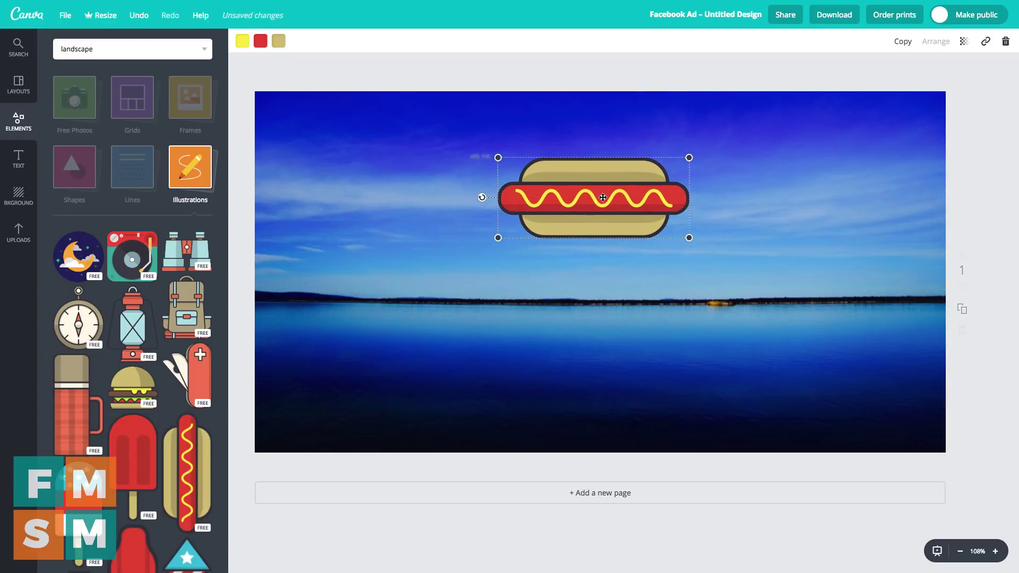
# Step: Add a lightbulb icon to the ad and colour it red
pyautogui.click(381, 246)
pyautogui.click(69, 239)
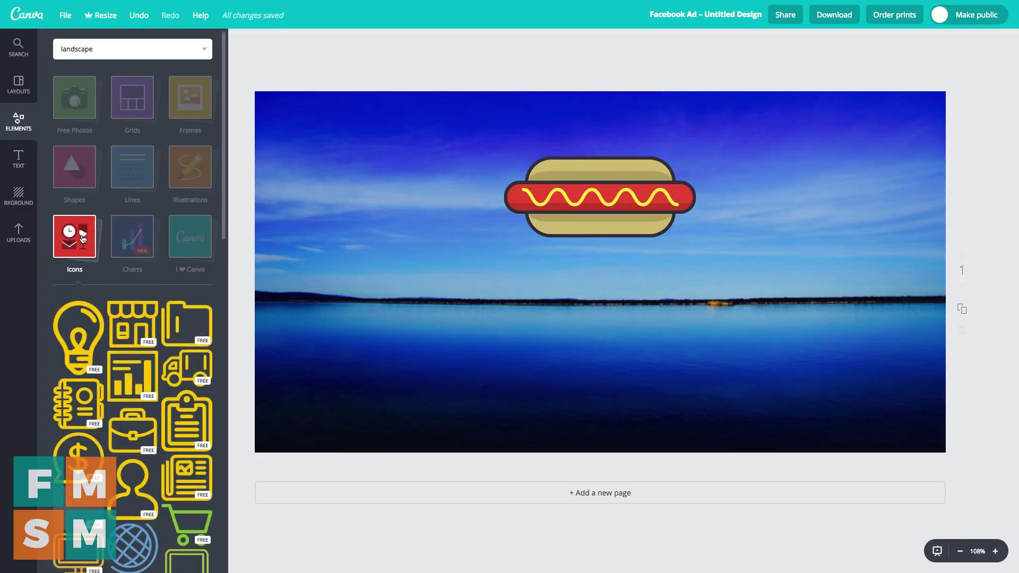
pyautogui.scroll(-2, 125, 385)
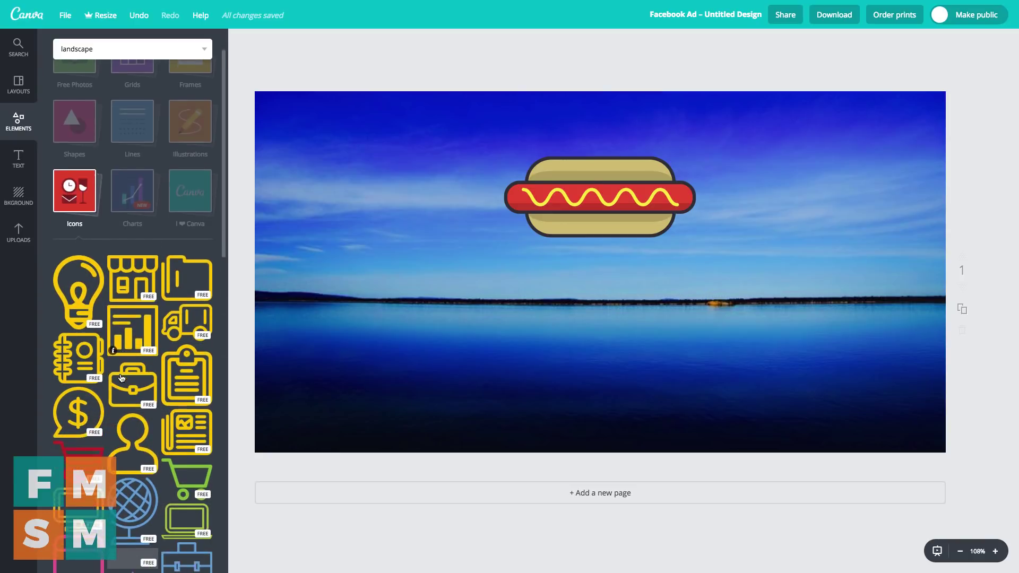
pyautogui.click(78, 265)
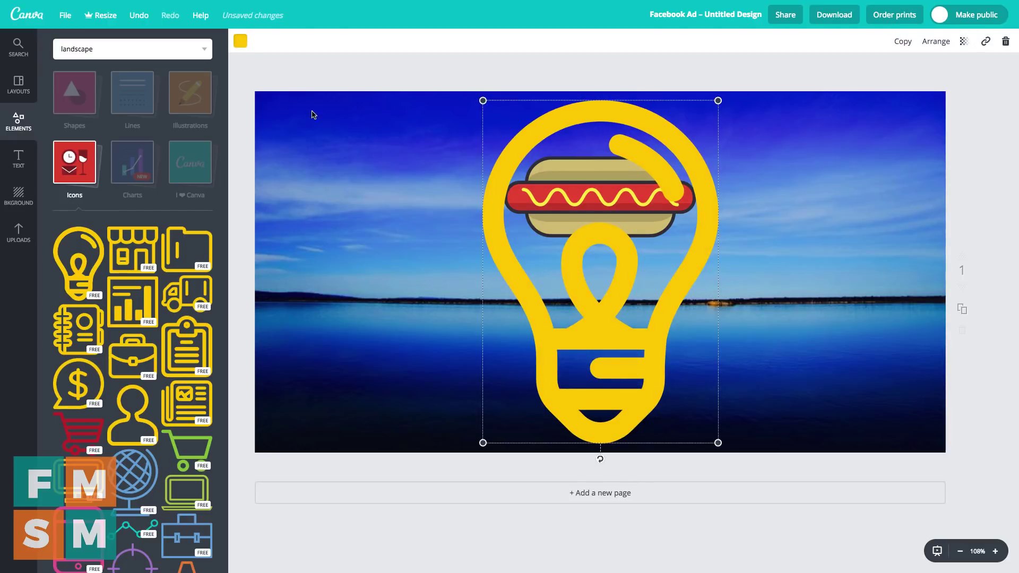
pyautogui.click(240, 41)
pyautogui.click(289, 100)
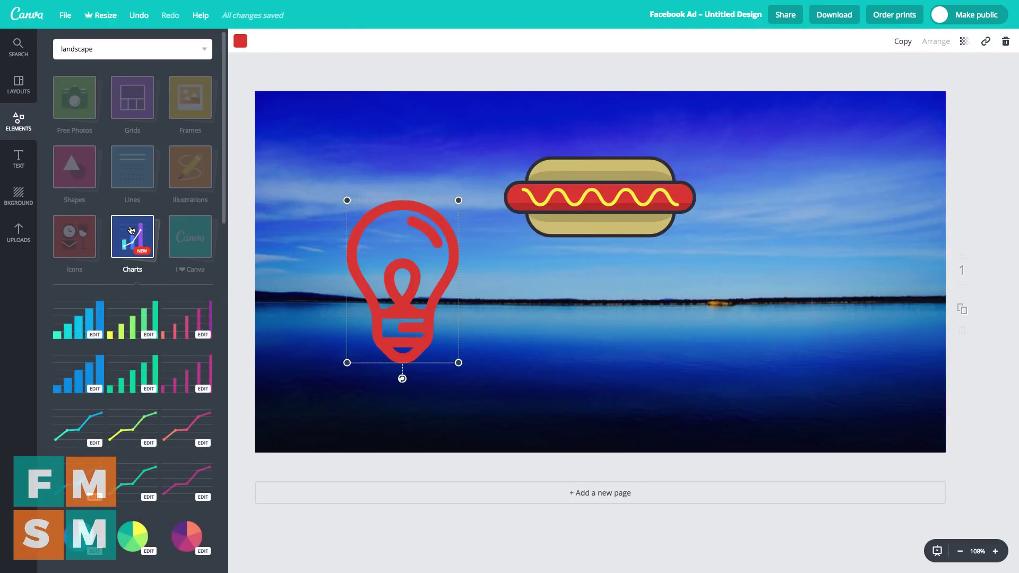
# Step: Add a blue bar chart, inspect its data and colours, then delete it
pyautogui.scroll(-2, 135, 265)
pyautogui.scroll(-1, 152, 345)
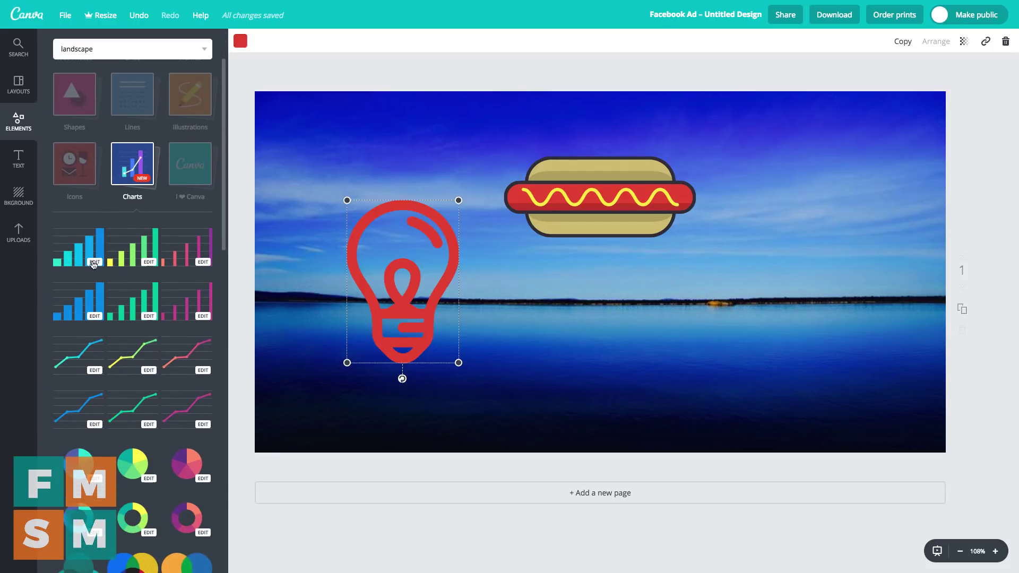
pyautogui.click(91, 257)
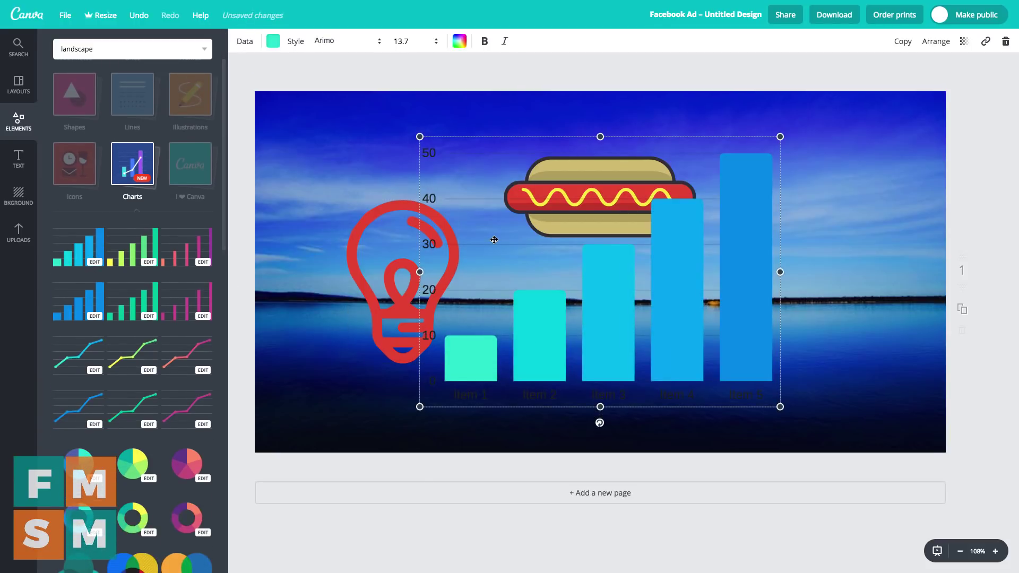
pyautogui.click(245, 41)
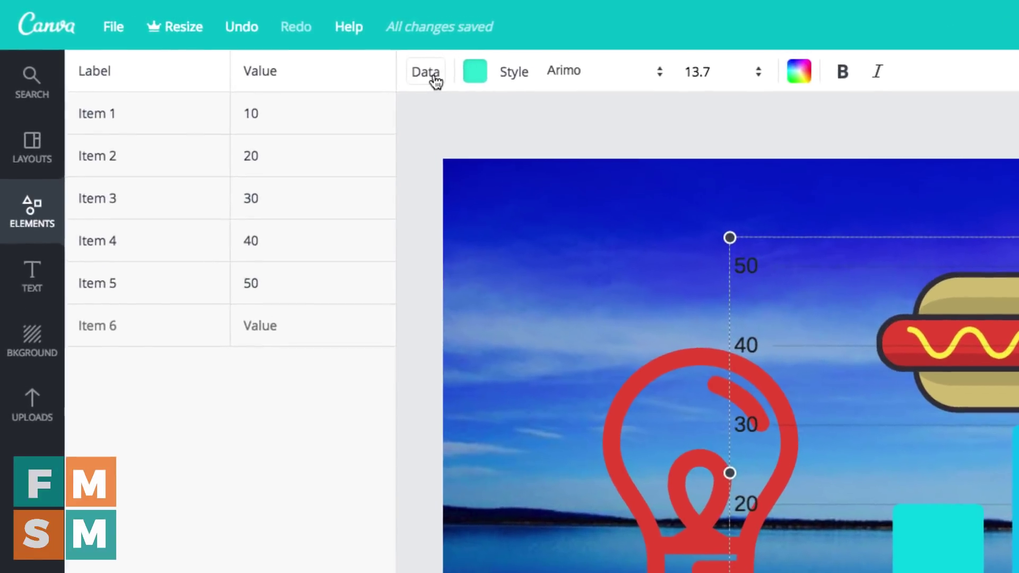
pyautogui.click(472, 85)
pyautogui.click(375, 91)
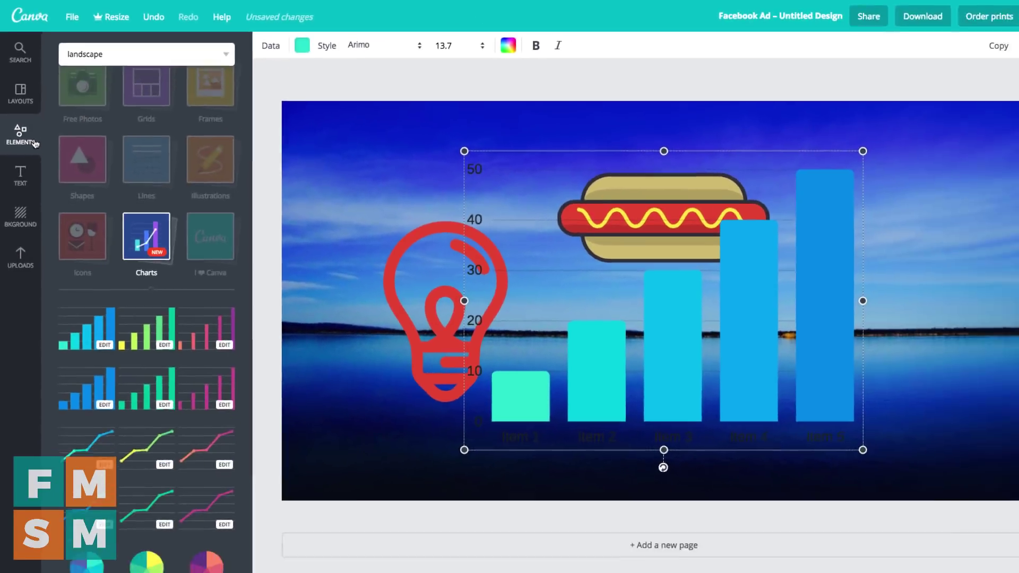
pyautogui.press('Delete')
pyautogui.click(19, 157)
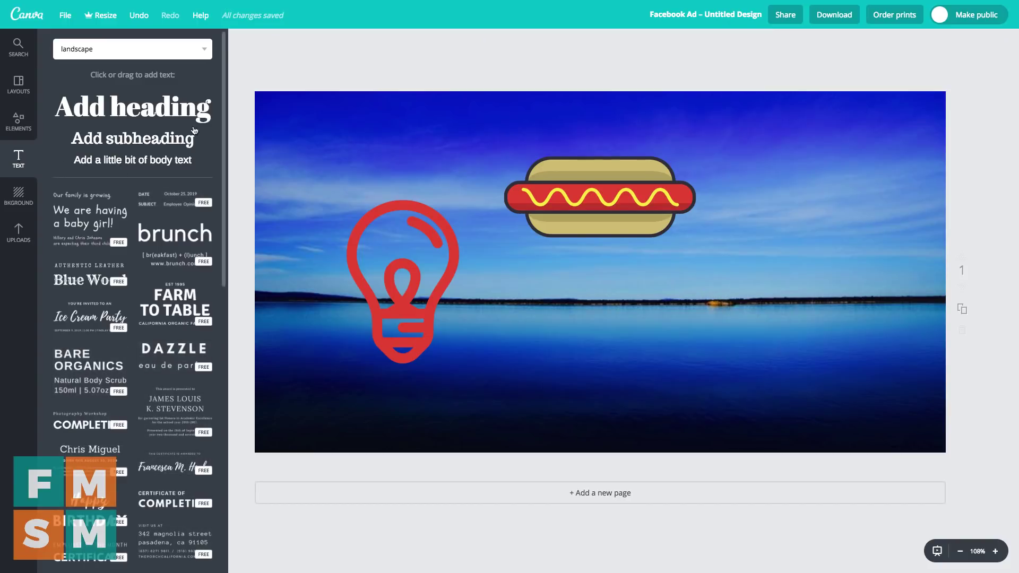
# Step: Delete the red lightbulb and add an 'Add heading' text box
pyautogui.click(425, 236)
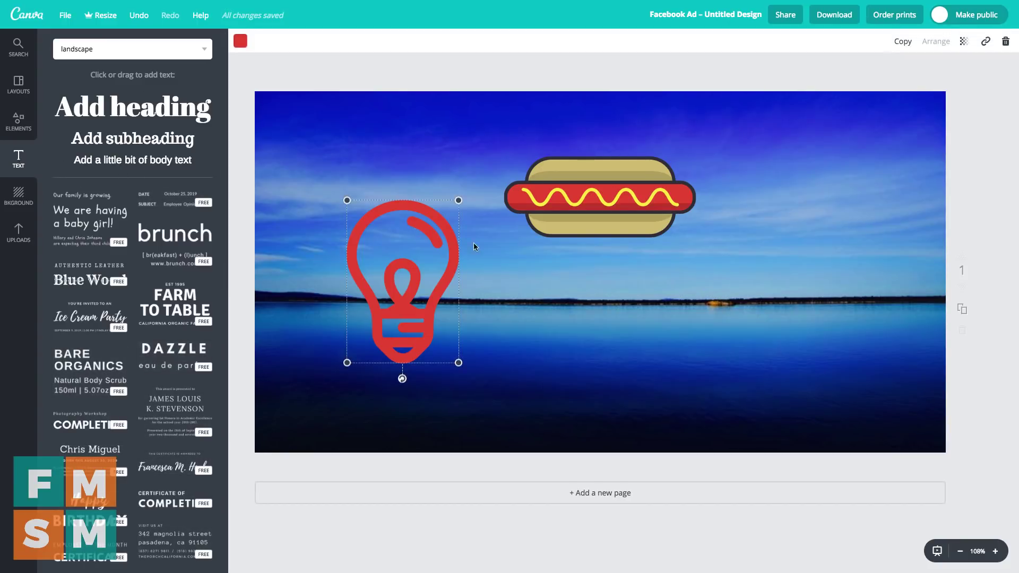
pyautogui.click(1005, 41)
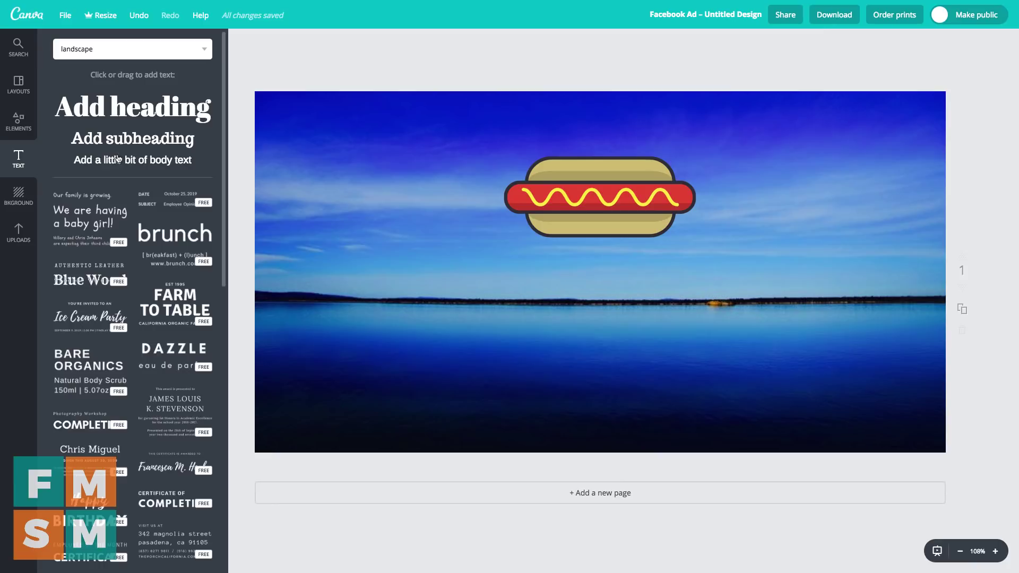
pyautogui.click(130, 110)
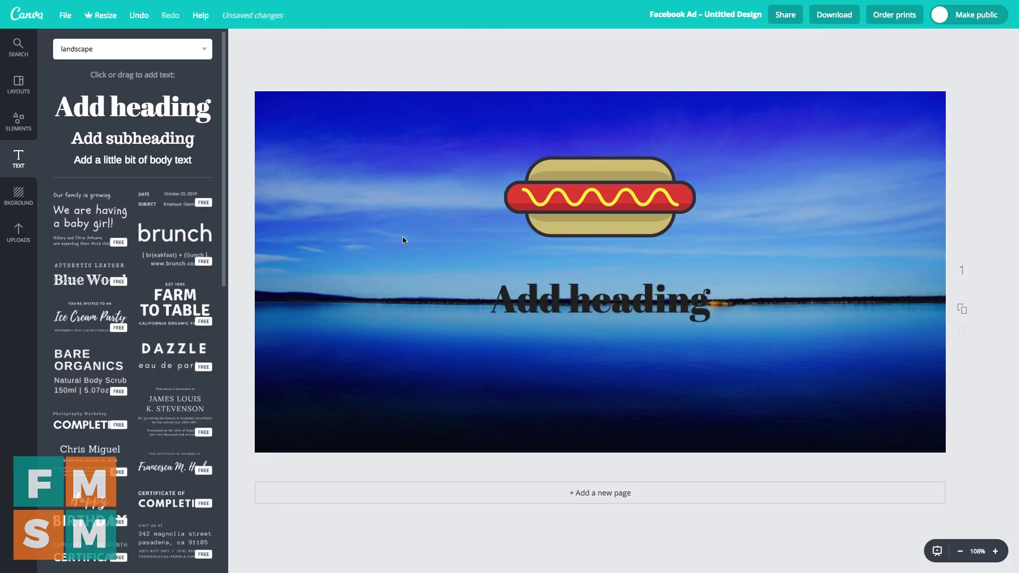
pyautogui.click(630, 346)
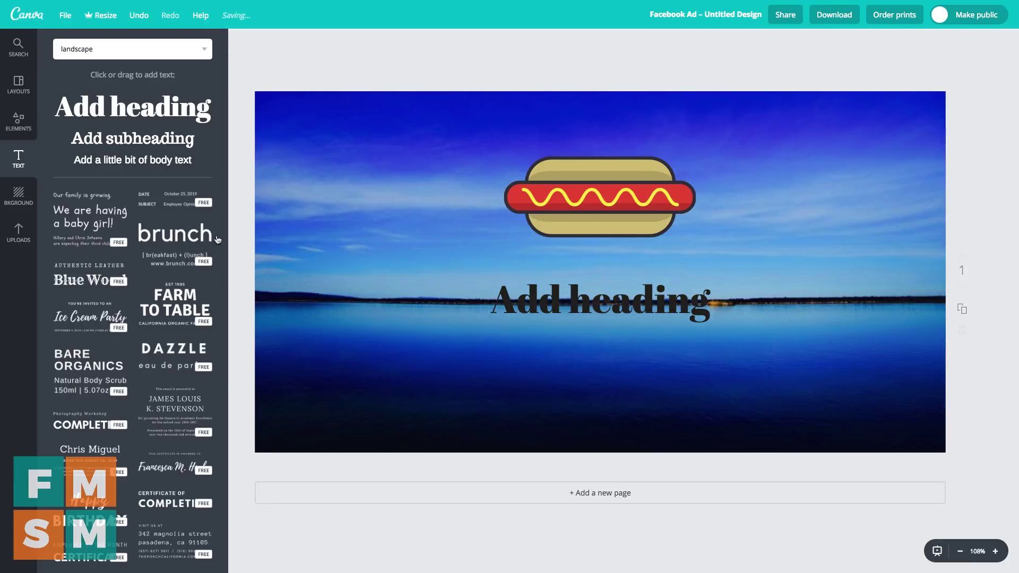
# Step: Add the Happy Birthday text design and move it left and down
pyautogui.scroll(-5, 122, 248)
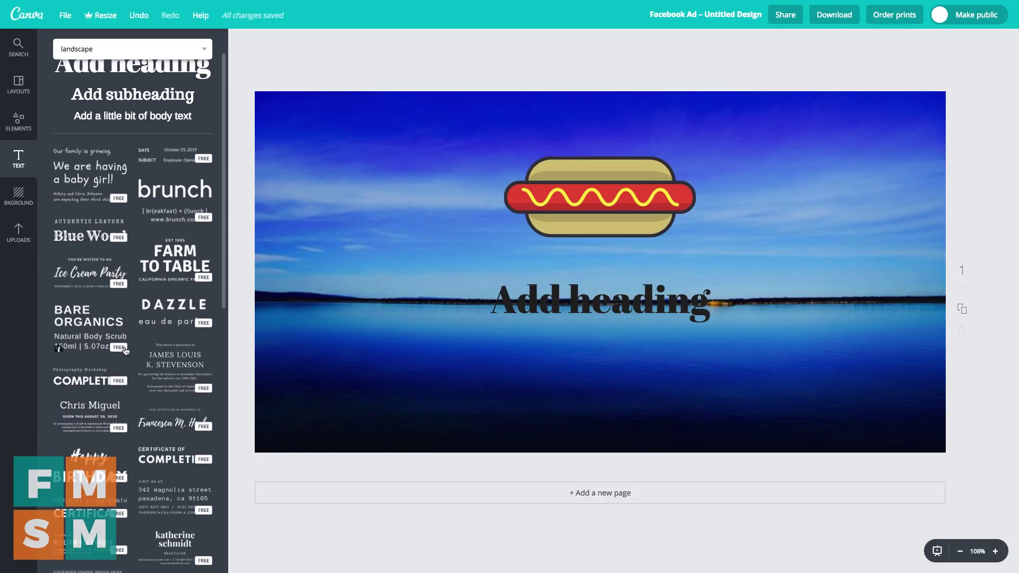
pyautogui.scroll(-1, 122, 339)
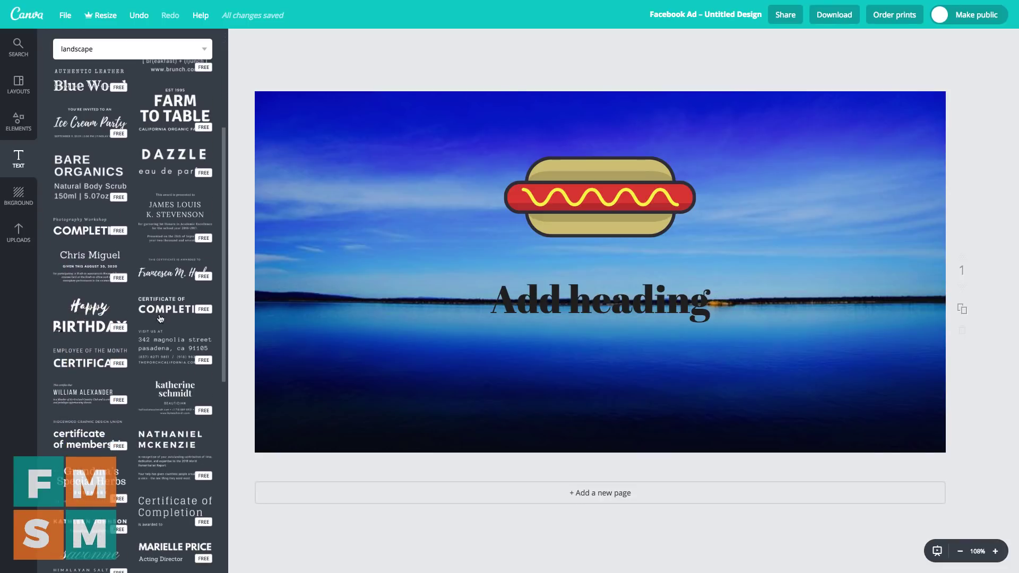
pyautogui.click(90, 319)
pyautogui.moveTo(522, 307); pyautogui.dragTo(435, 323)
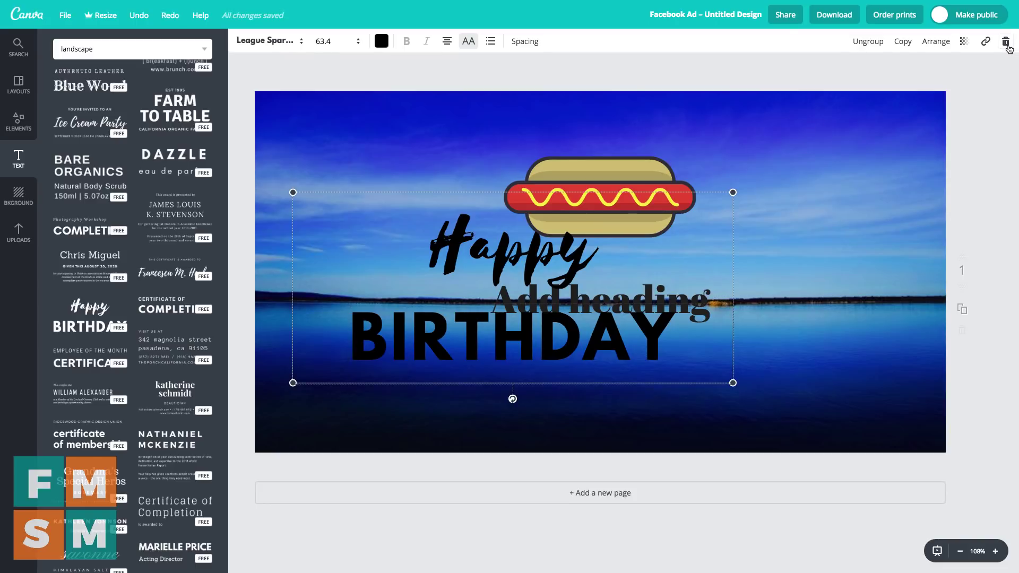
pyautogui.click(1006, 43)
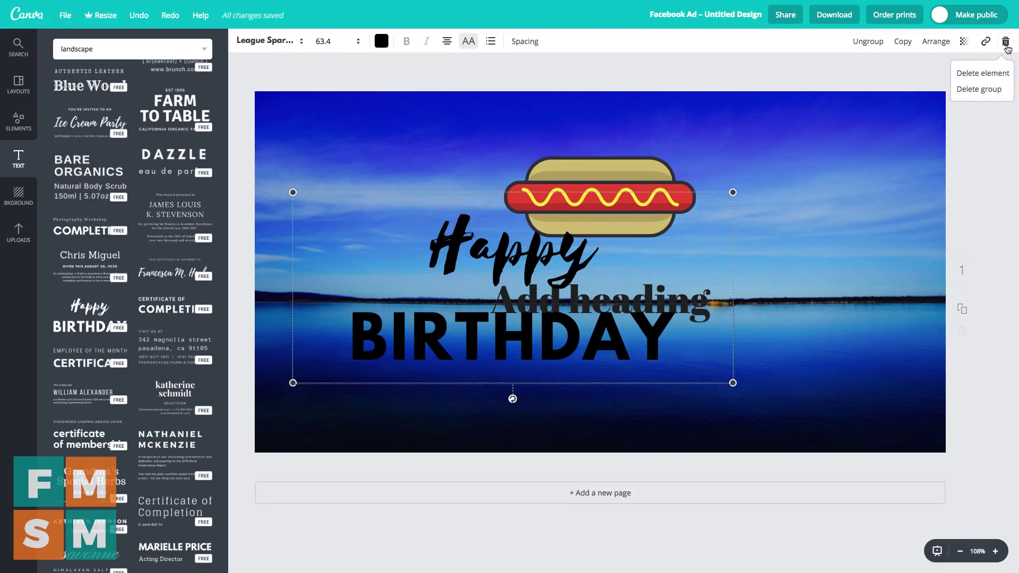
# Step: Delete the Happy Birthday group and make the 'Add heading' title white
pyautogui.click(984, 86)
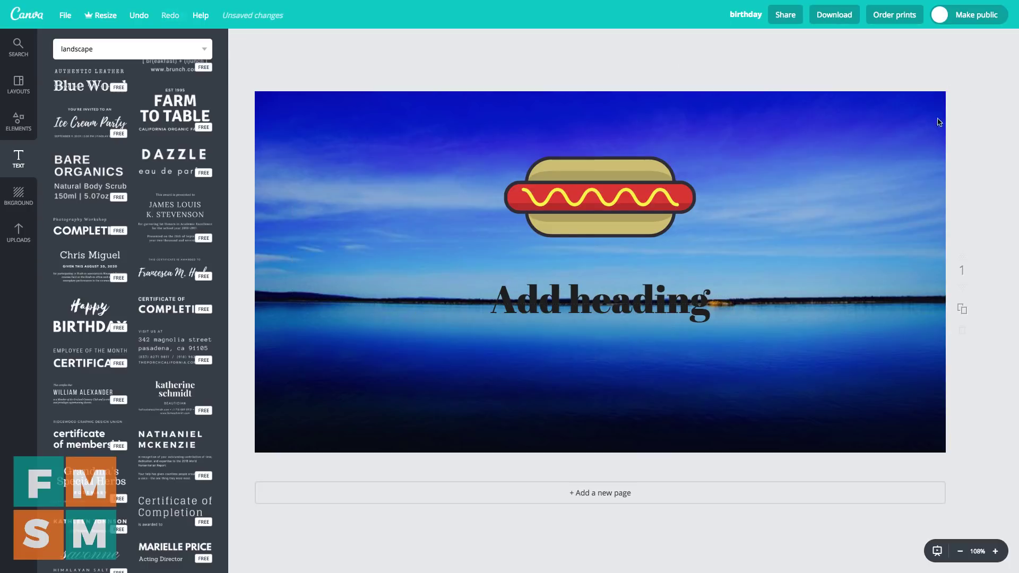
pyautogui.moveTo(613, 301); pyautogui.dragTo(588, 332)
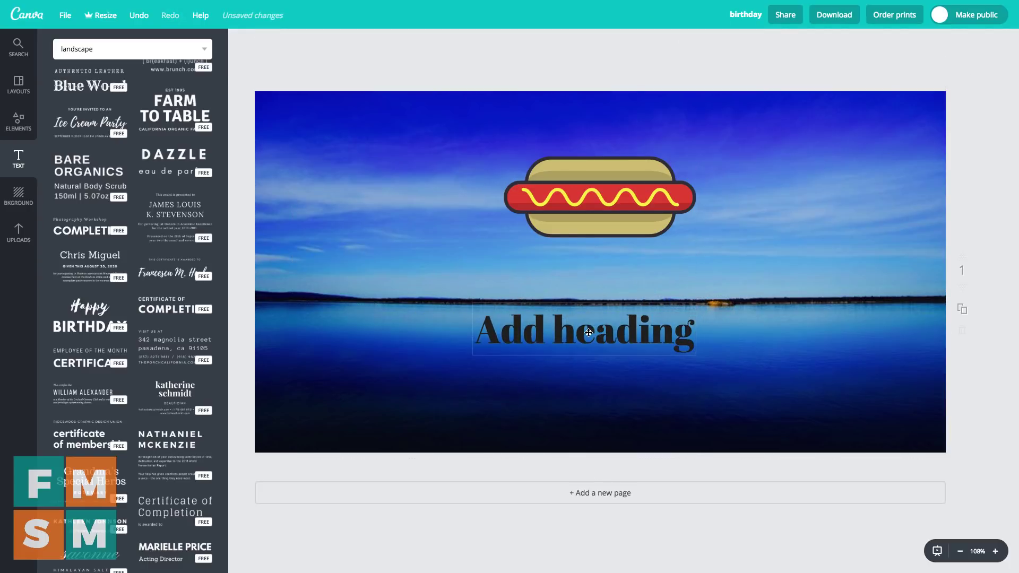
pyautogui.click(607, 322)
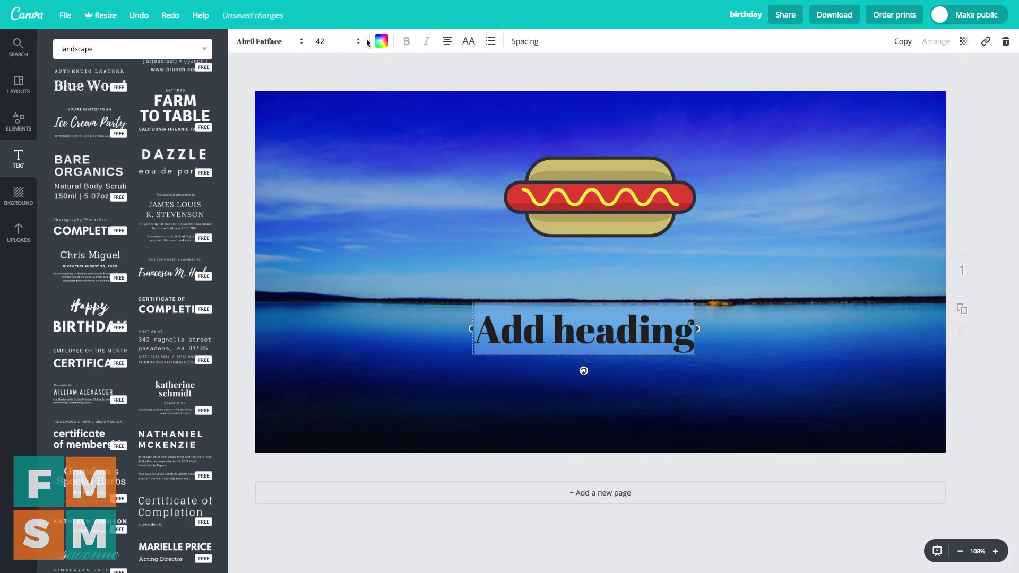
pyautogui.click(387, 44)
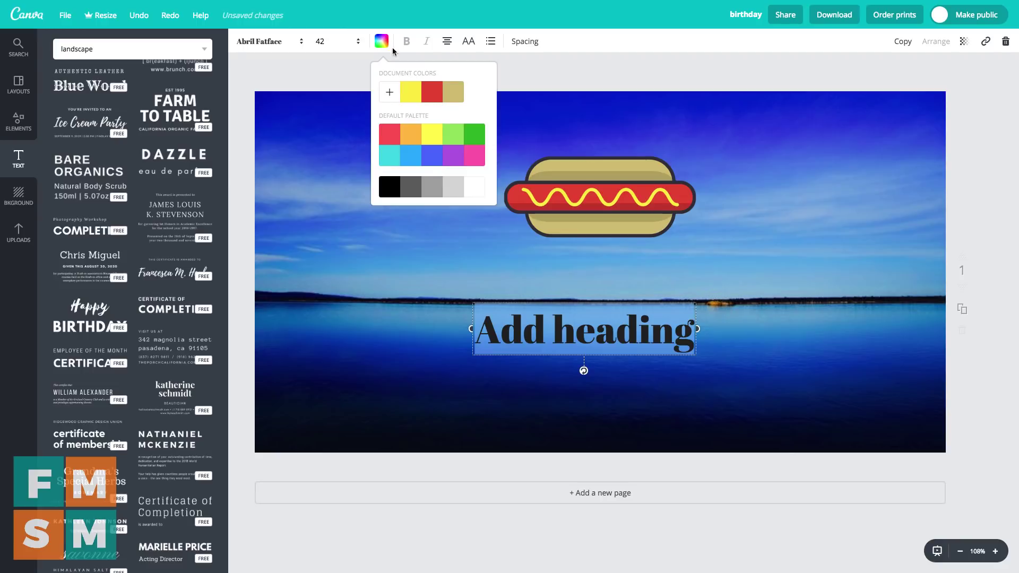
pyautogui.click(469, 183)
# Step: Review the heading's font, alignment and spacing options and centre it in the water
pyautogui.click(735, 279)
pyautogui.moveTo(608, 330); pyautogui.dragTo(564, 330)
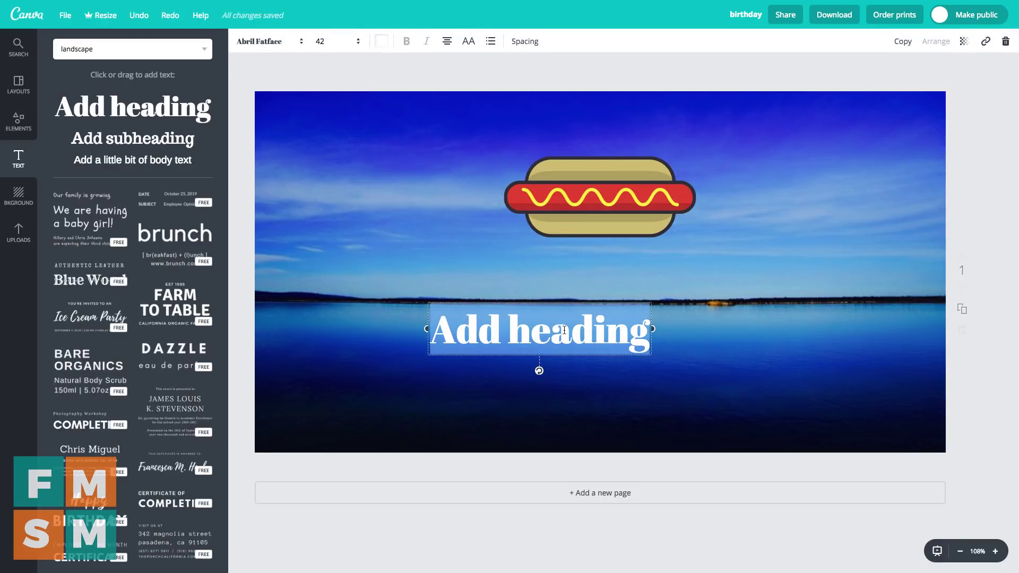
pyautogui.click(279, 42)
pyautogui.click(382, 43)
pyautogui.click(447, 42)
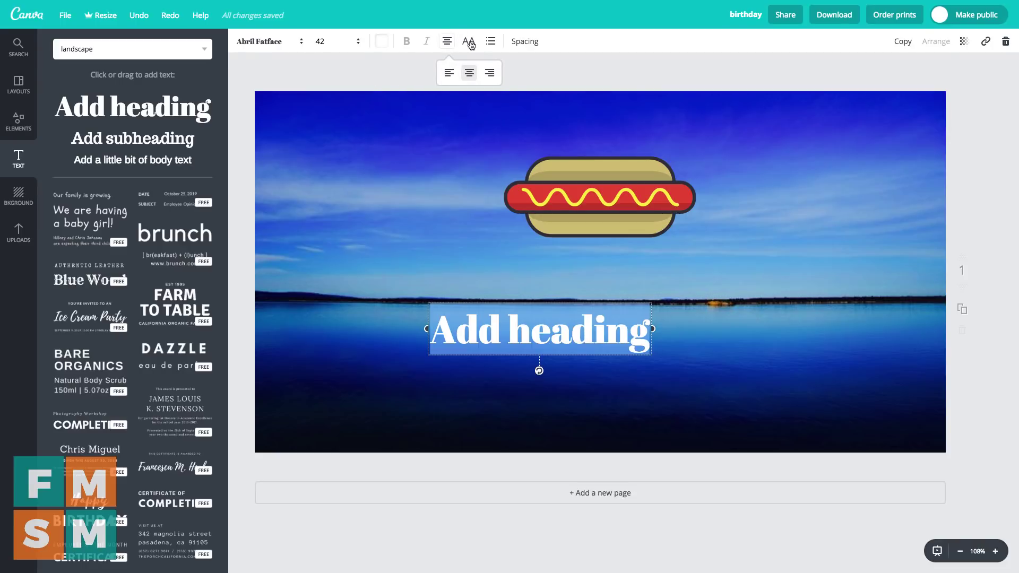
pyautogui.click(514, 45)
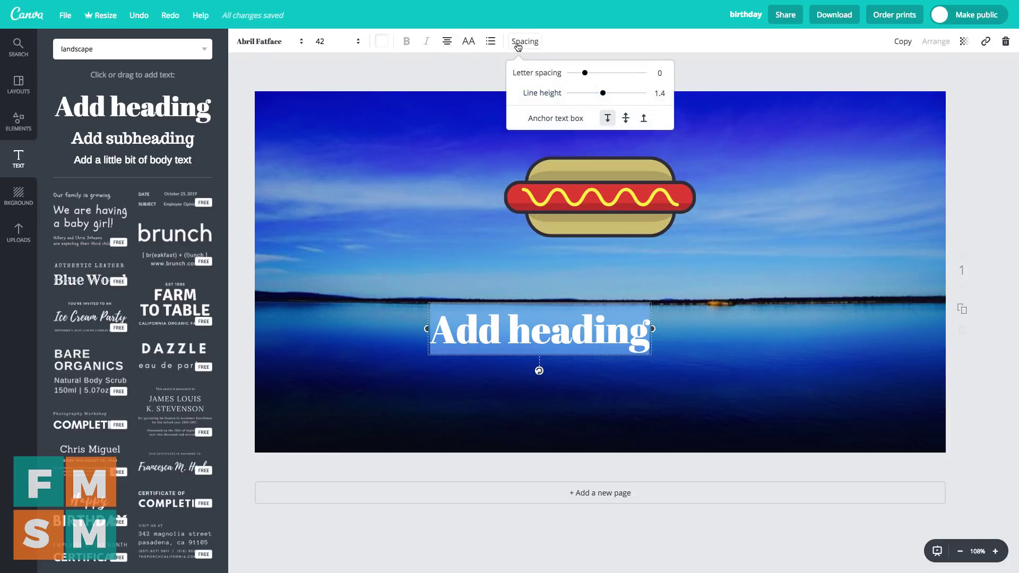
pyautogui.click(838, 47)
pyautogui.moveTo(528, 329); pyautogui.dragTo(589, 357)
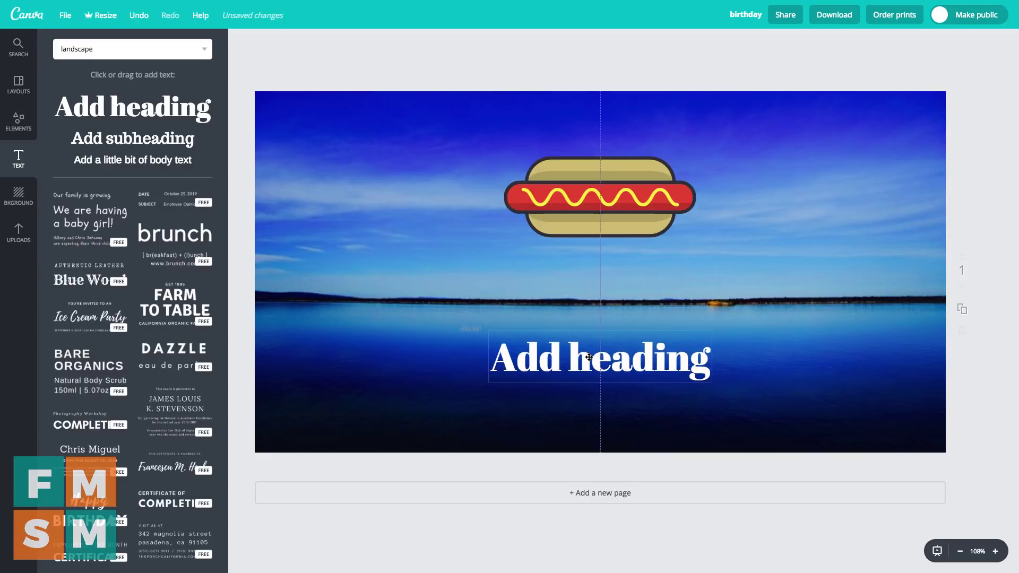
# Step: Try making the heading semi-transparent, then undo the change
pyautogui.click(677, 361)
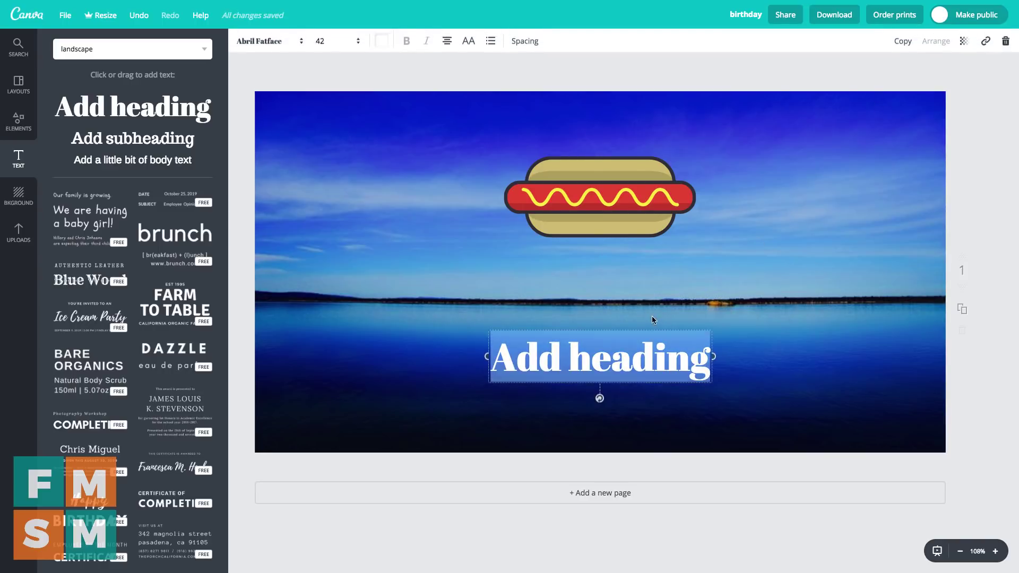
pyautogui.click(962, 41)
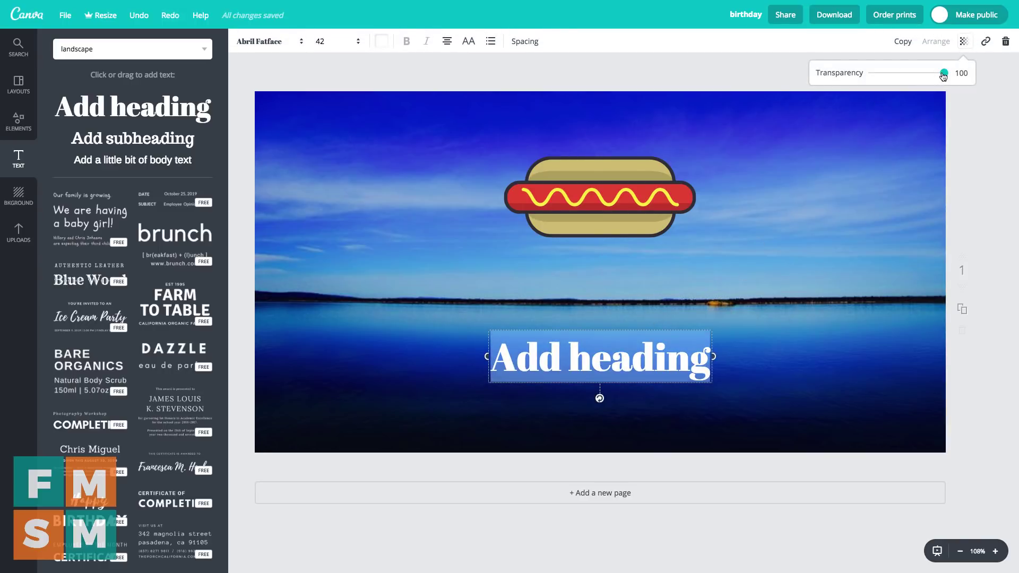
pyautogui.moveTo(943, 74); pyautogui.dragTo(928, 74)
pyautogui.click(895, 201)
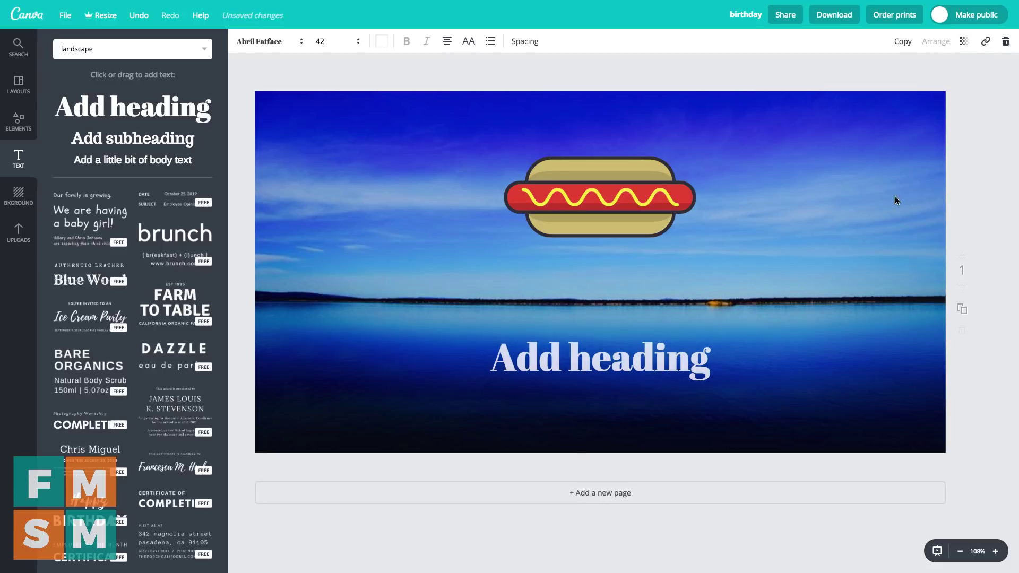
pyautogui.hotkey('ctrl', 'z')
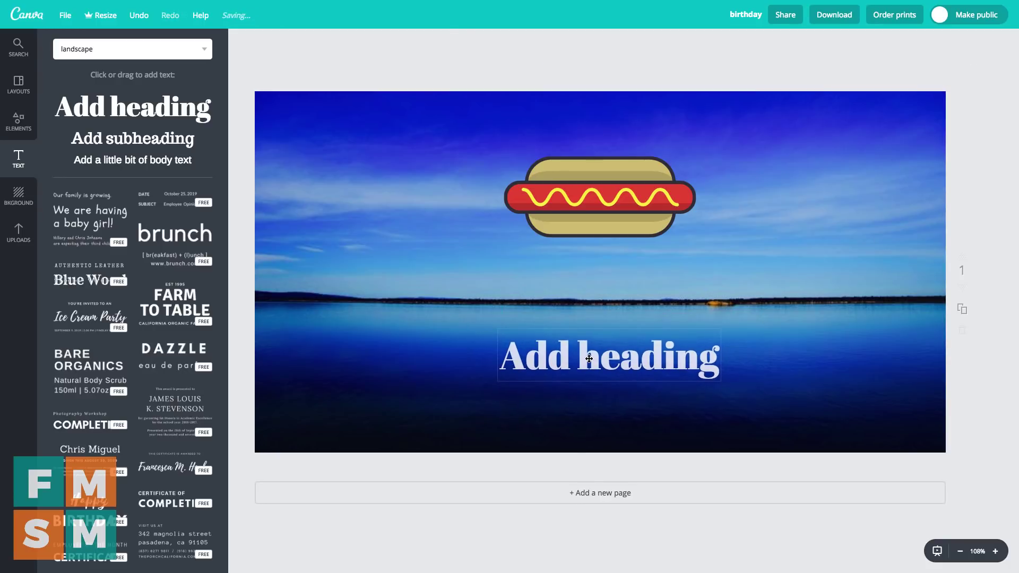
# Step: Delete the lake background photo and the hot dog graphic, leaving the page blank
pyautogui.click(16, 195)
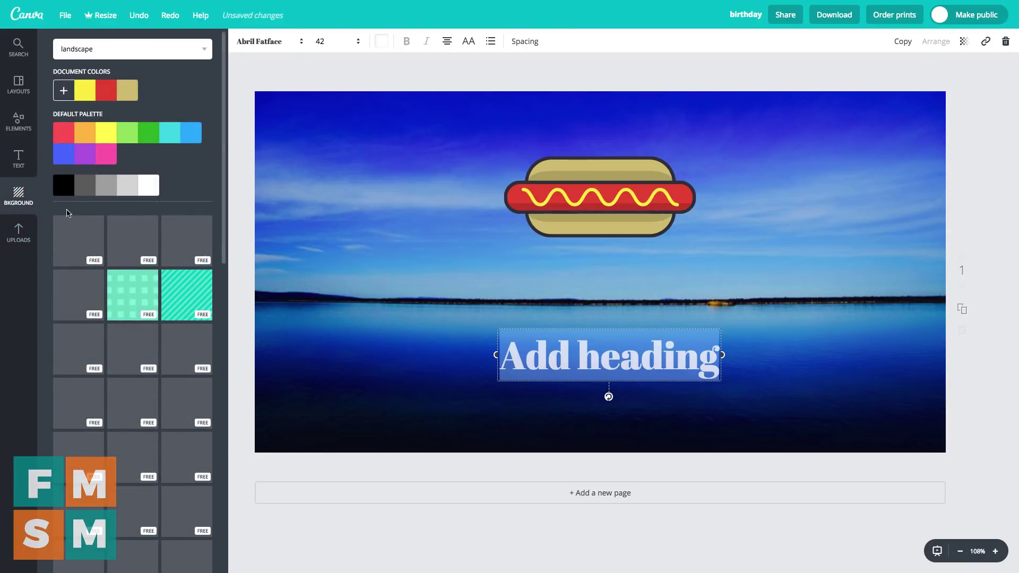
pyautogui.click(406, 192)
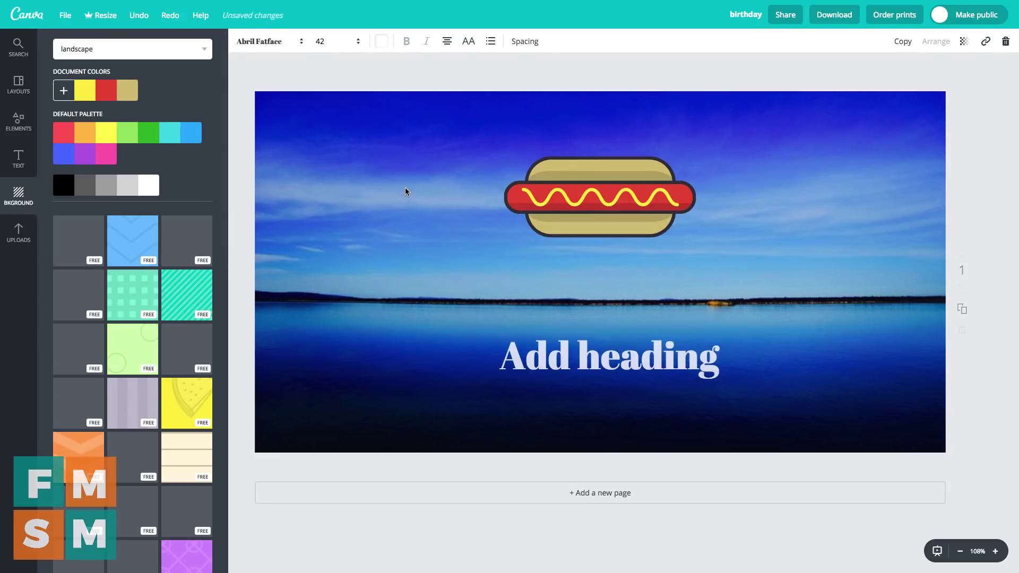
pyautogui.click(423, 193)
pyautogui.press('Delete')
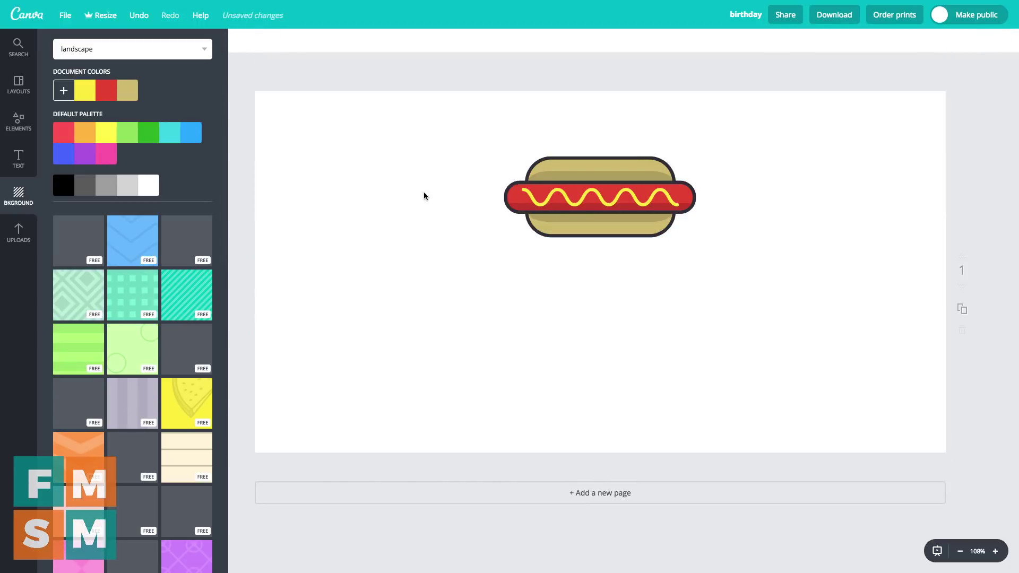
pyautogui.click(676, 207)
pyautogui.click(572, 298)
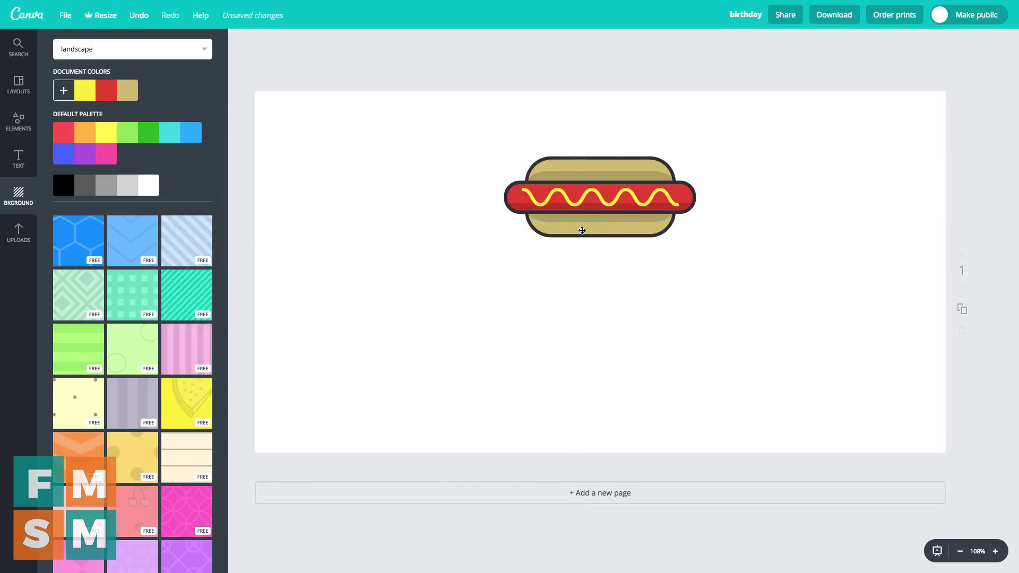
pyautogui.click(582, 230)
pyautogui.press('Delete')
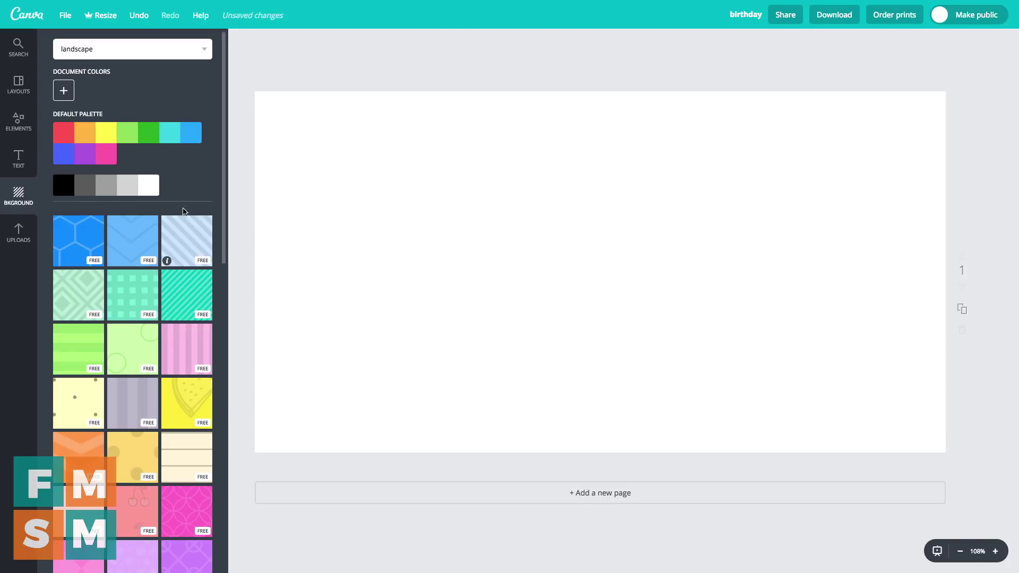
# Step: Try blue, green, orange chevron and pink circle backgrounds, ending with the autumn pumpkins photo
pyautogui.click(68, 152)
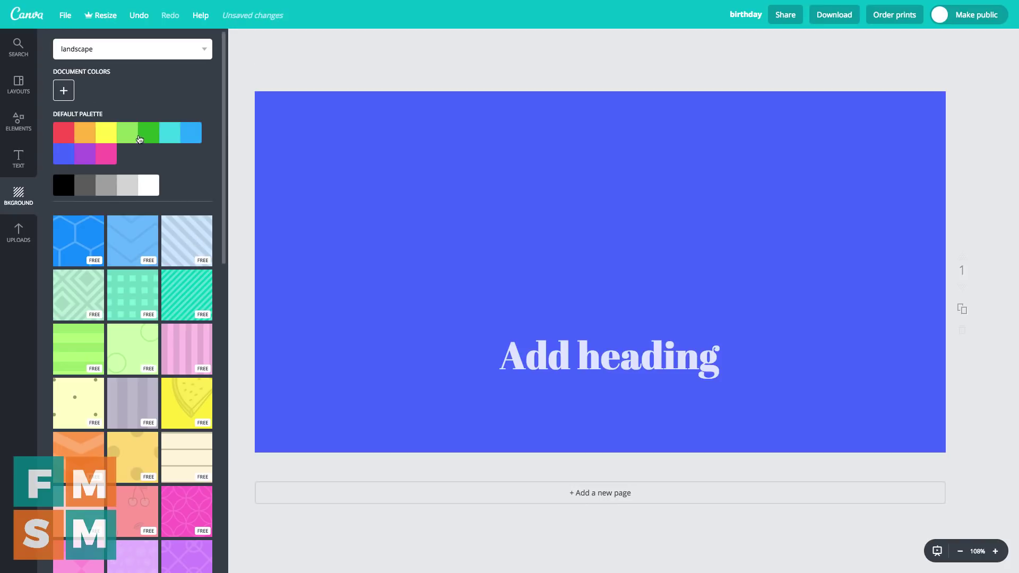
pyautogui.click(139, 139)
pyautogui.scroll(-3, 98, 287)
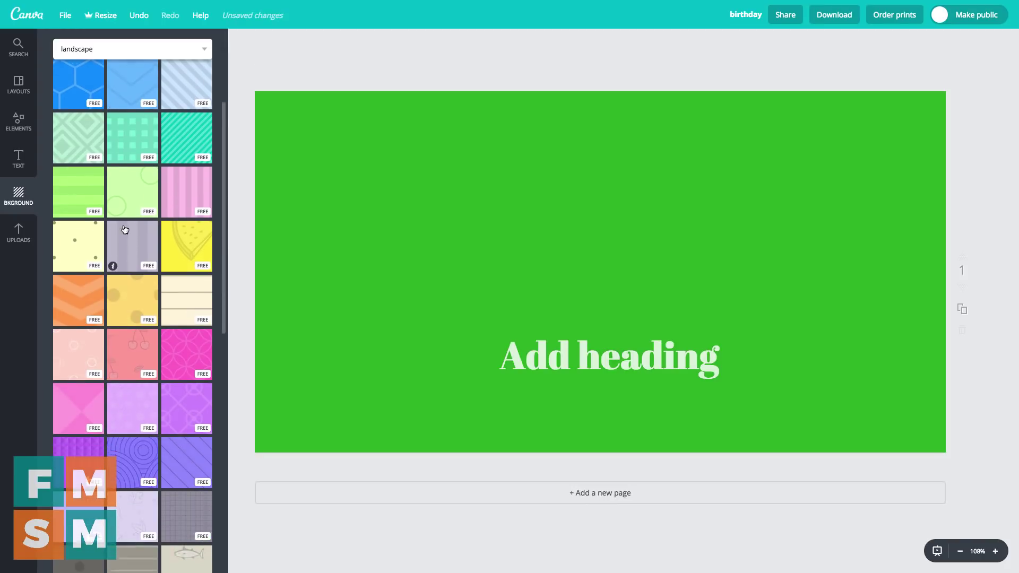
pyautogui.click(98, 286)
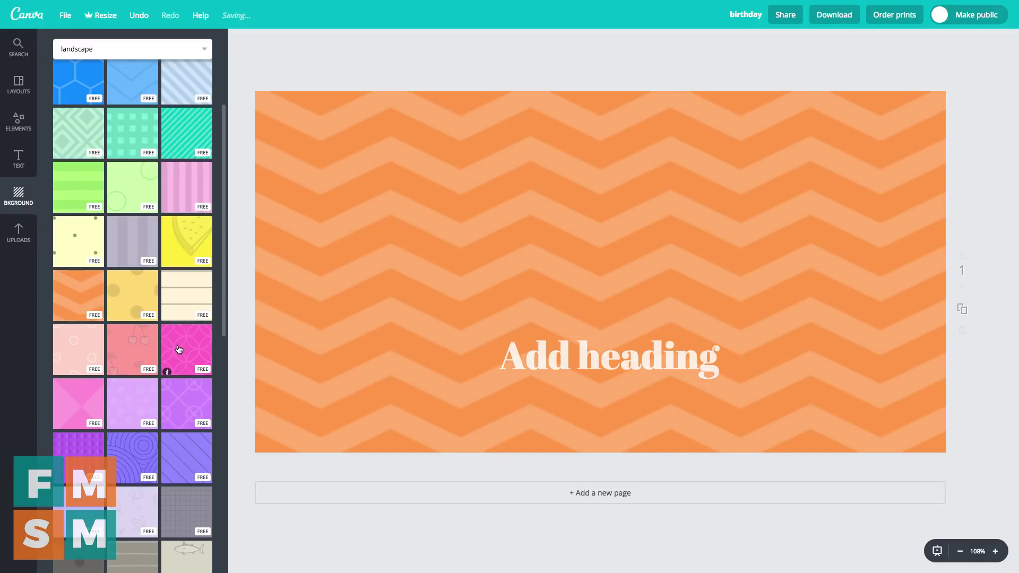
pyautogui.click(178, 349)
pyautogui.scroll(-3, 143, 325)
pyautogui.scroll(-6, 149, 313)
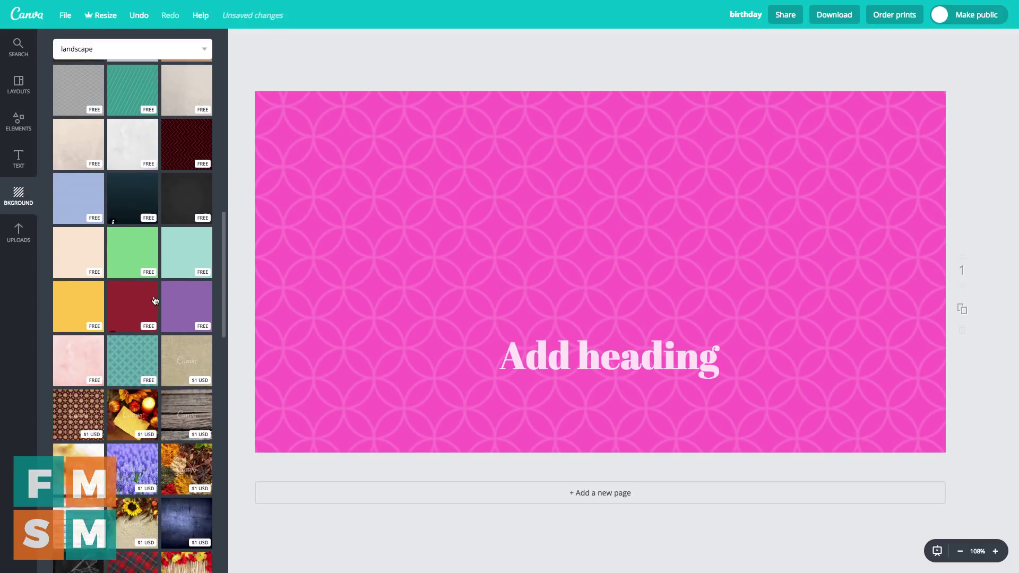
pyautogui.scroll(-3, 155, 301)
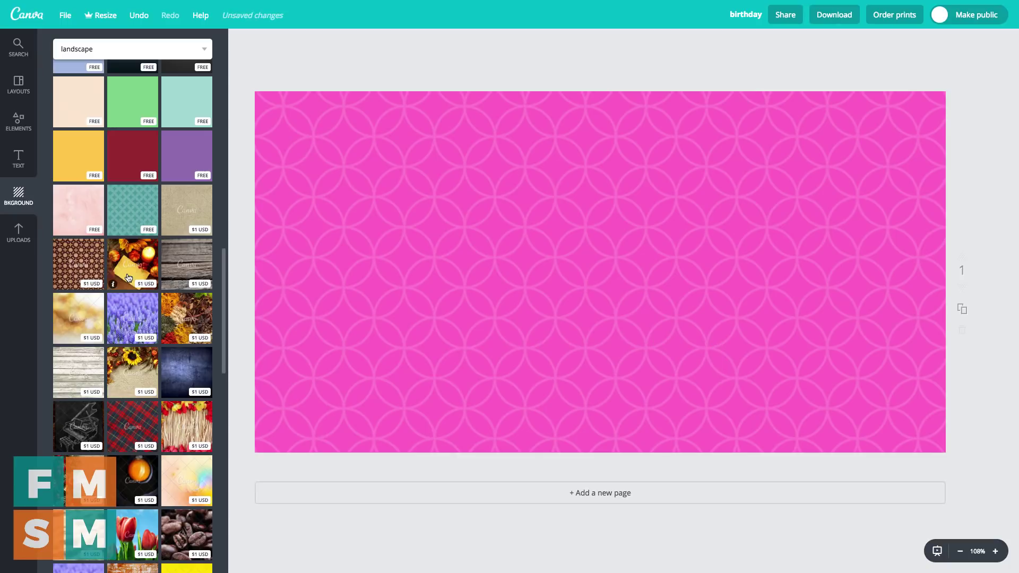
pyautogui.click(128, 277)
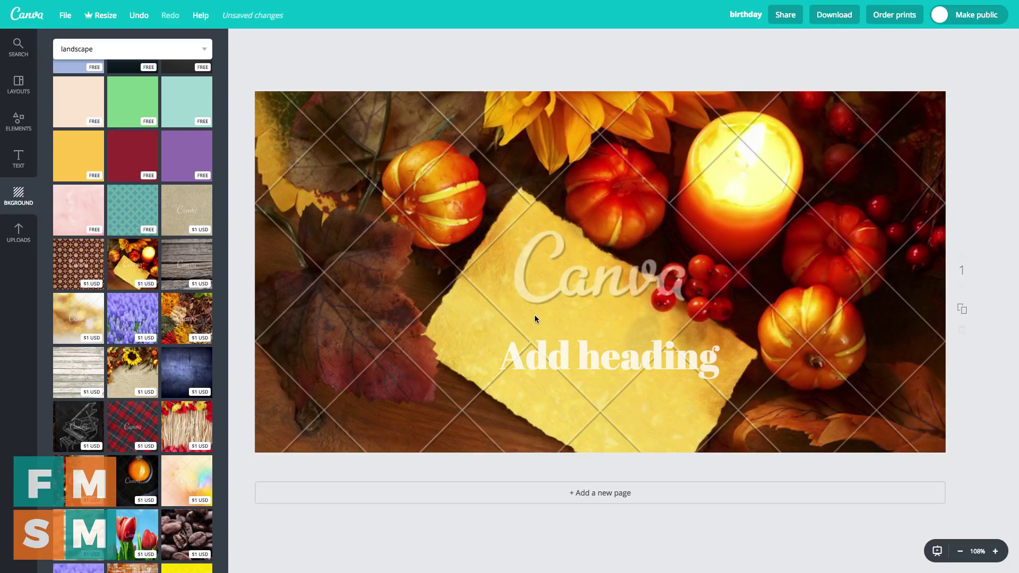
# Step: Delete the pumpkin background photo, then upload a beach image and place it on the page
pyautogui.moveTo(132, 262)
pyautogui.click(24, 237)
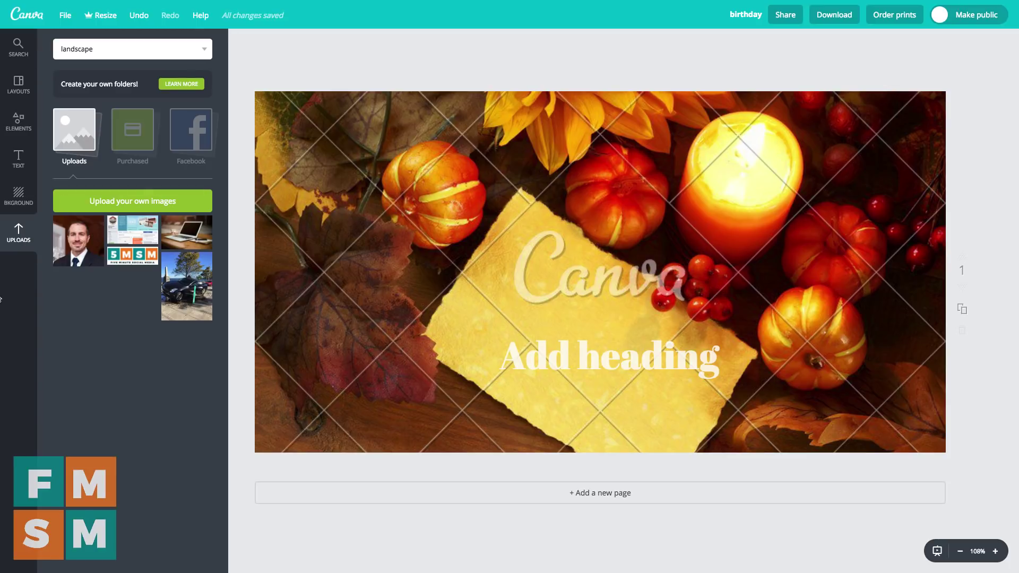
pyautogui.click(469, 261)
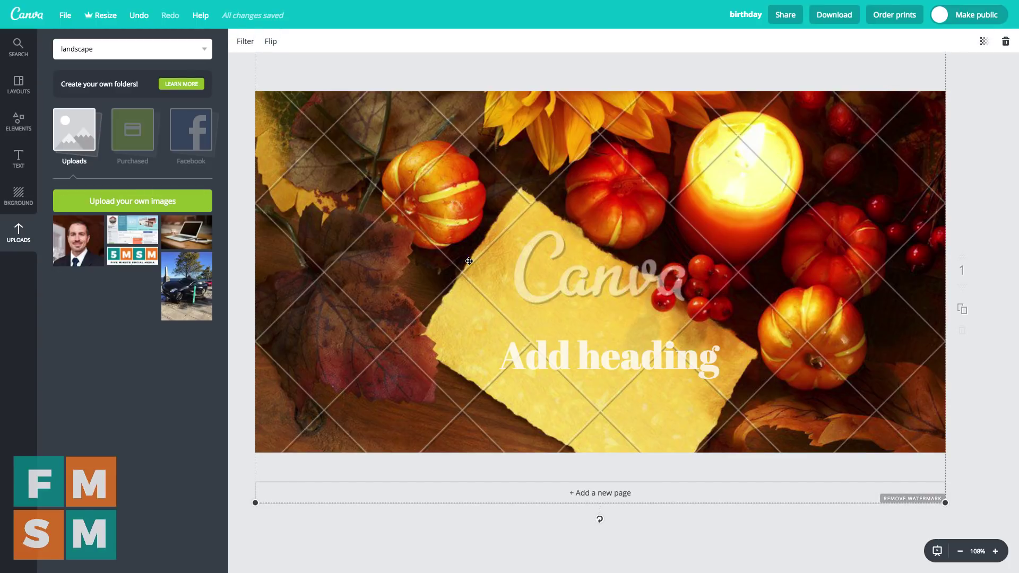
pyautogui.press('Delete')
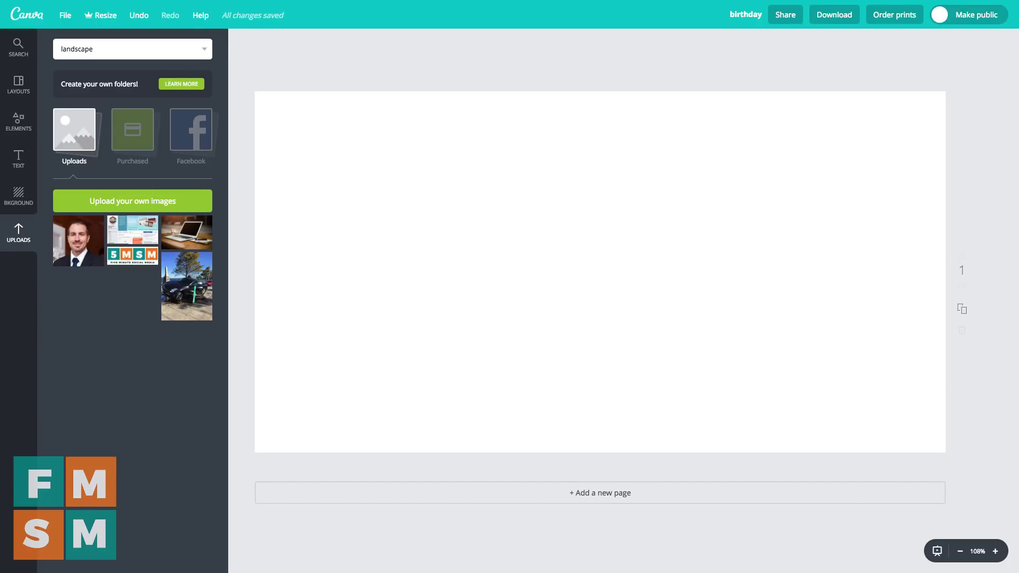
pyautogui.moveTo(137, 197); pyautogui.dragTo(101, 201)
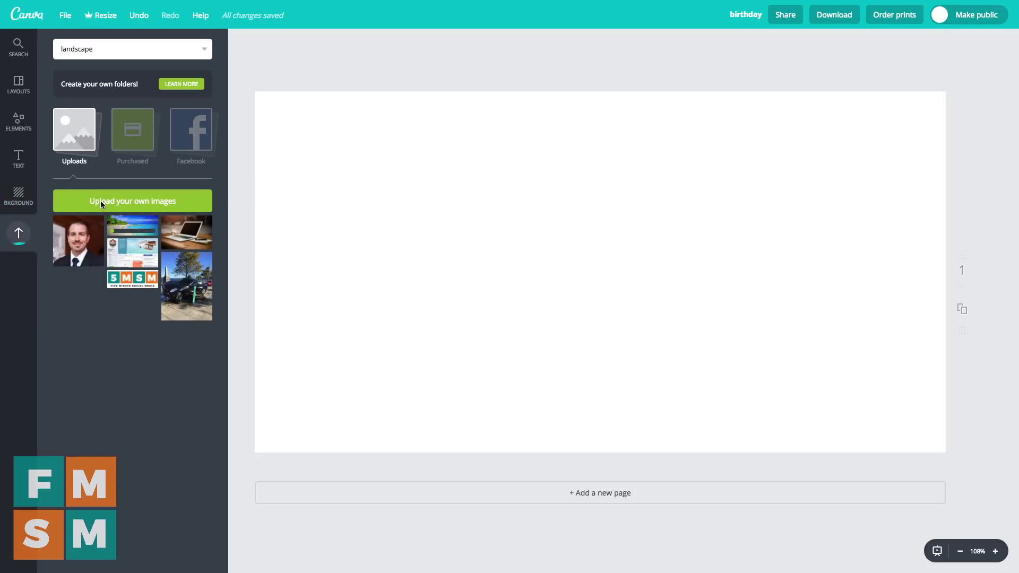
pyautogui.click(134, 228)
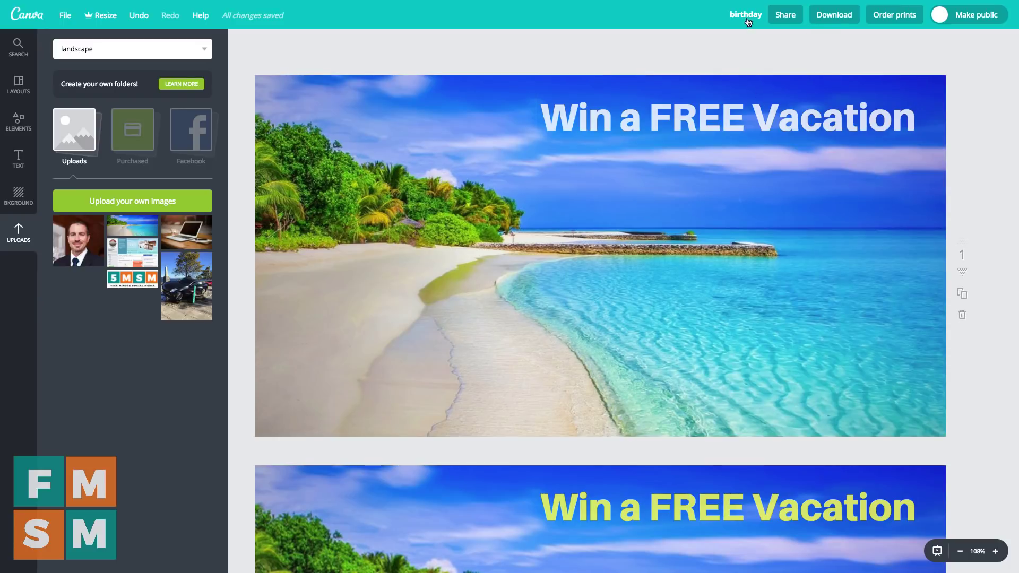
# Step: Look over the Share dialog, then check the Download options with PNG kept as file type
pyautogui.click(786, 17)
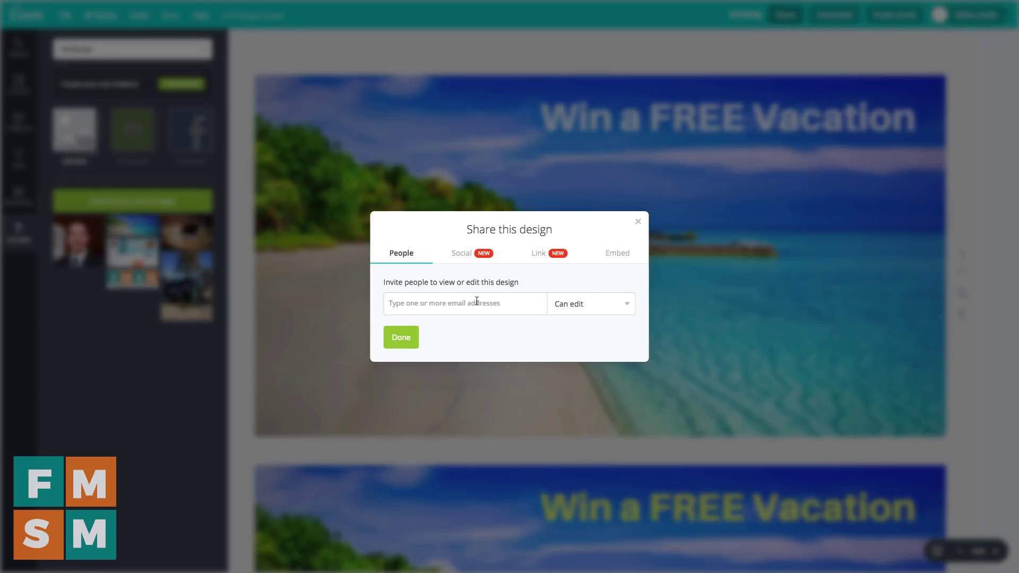
pyautogui.click(410, 335)
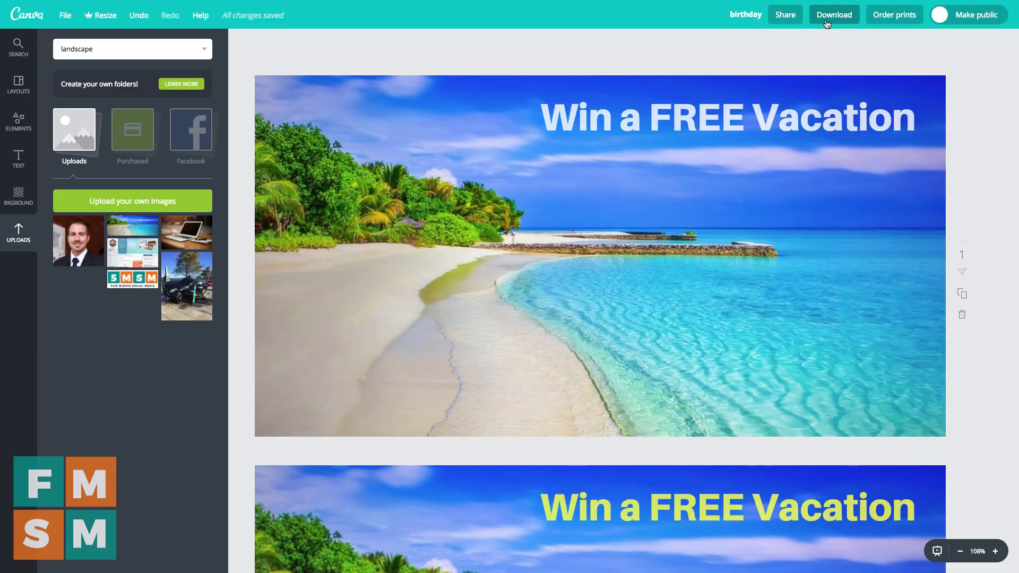
pyautogui.click(826, 21)
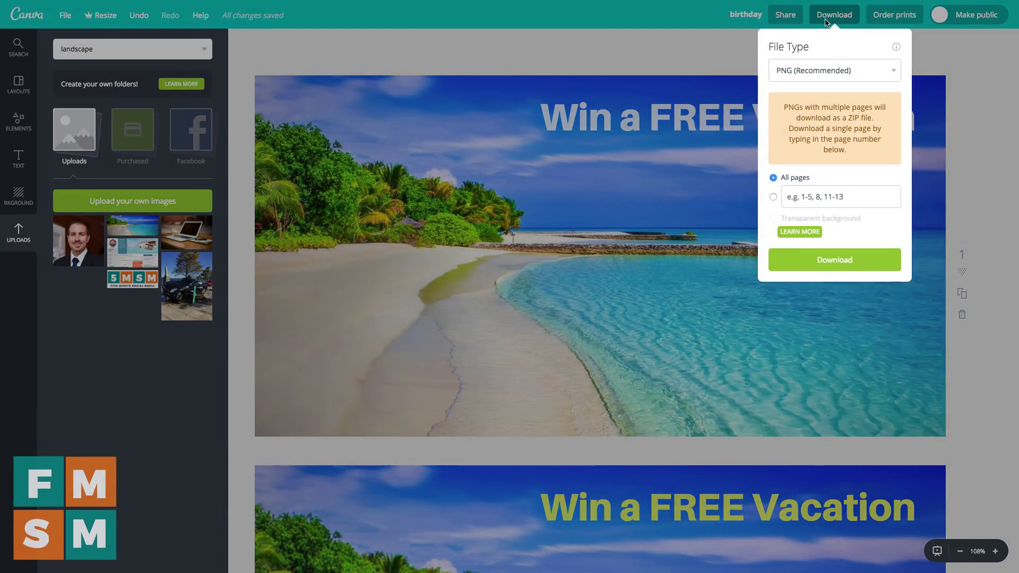
pyautogui.click(821, 72)
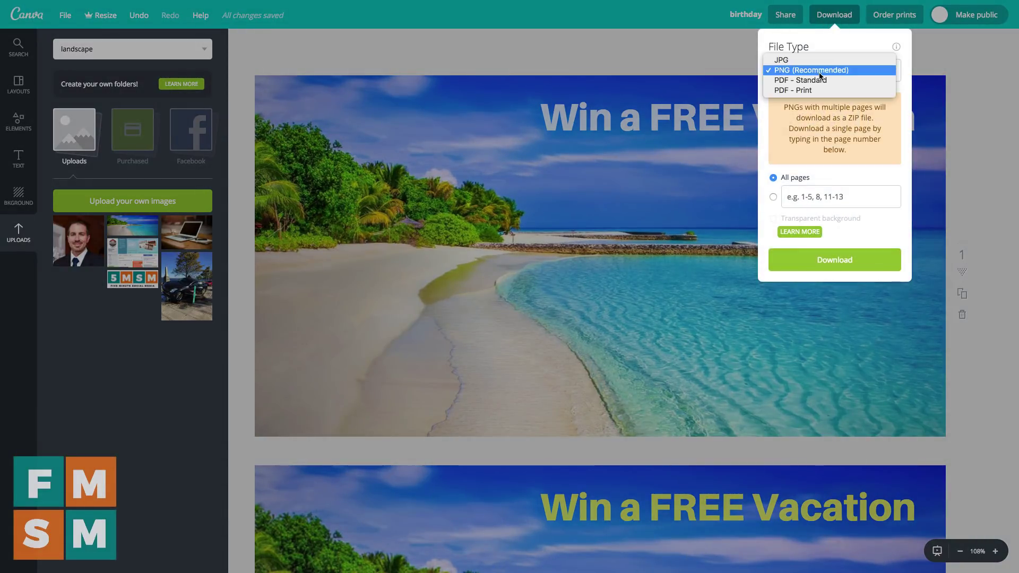
pyautogui.click(891, 106)
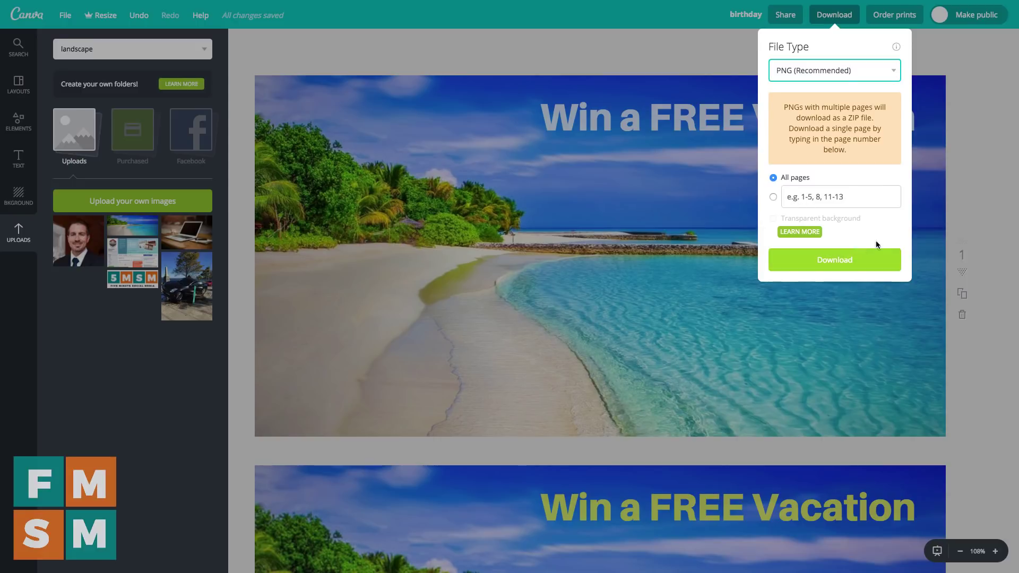
pyautogui.click(979, 146)
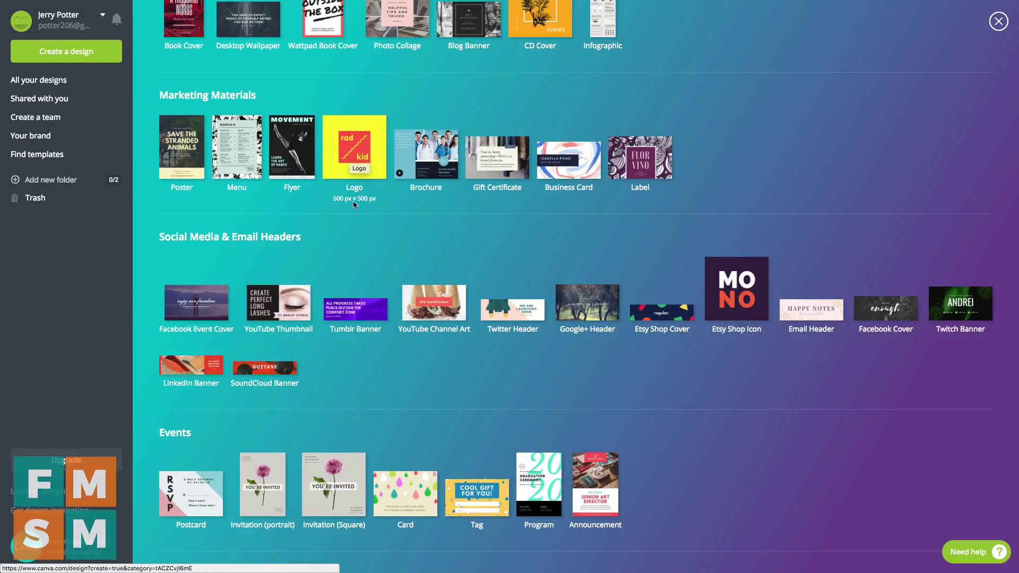
# Step: Create a Logo design and apply the MON Interior Design layout from the Layouts list
pyautogui.click(338, 155)
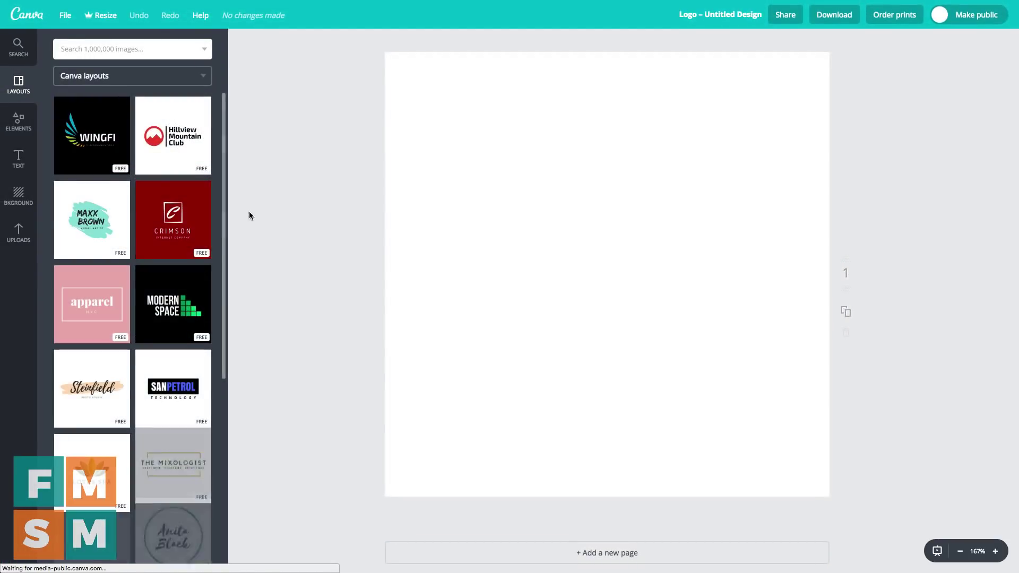
pyautogui.scroll(-2, 195, 189)
pyautogui.scroll(-3, 195, 190)
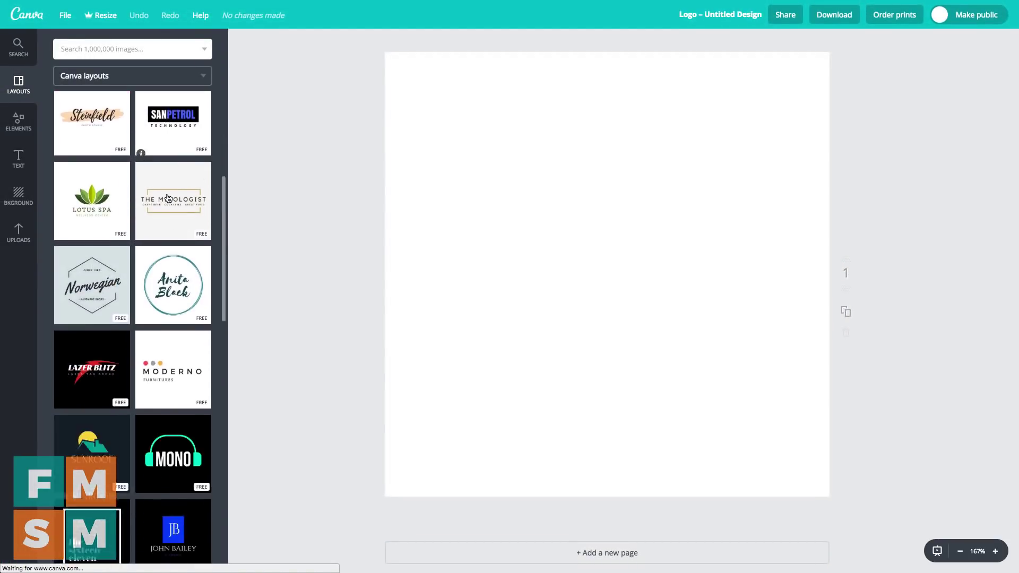
pyautogui.scroll(-3, 195, 190)
pyautogui.scroll(-3, 195, 190)
pyautogui.scroll(-2, 195, 190)
pyautogui.scroll(-3, 159, 223)
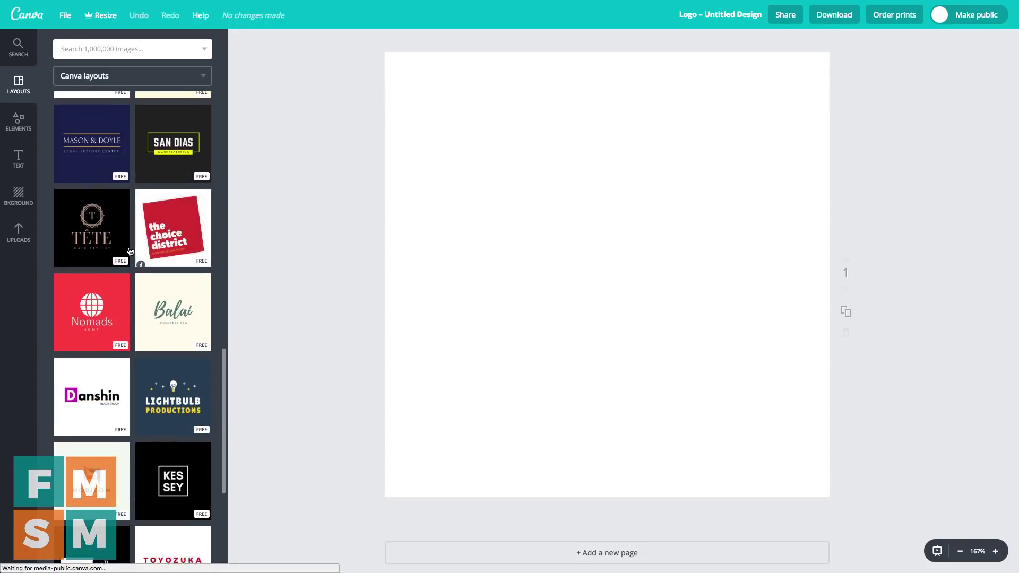
pyautogui.scroll(-3, 129, 249)
pyautogui.scroll(-2, 128, 249)
pyautogui.scroll(-4, 128, 250)
pyautogui.scroll(-3, 129, 249)
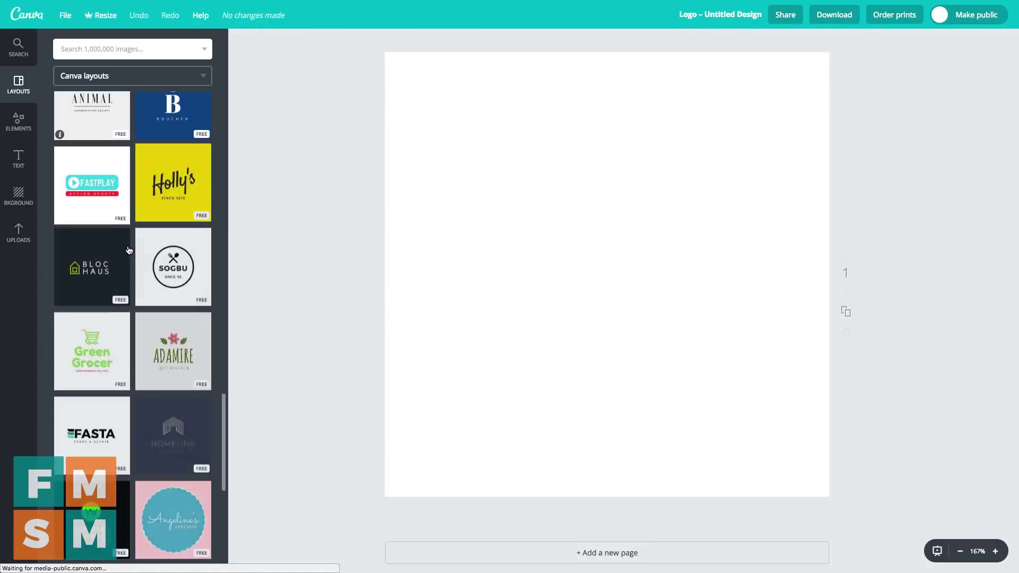
pyautogui.scroll(-2, 128, 249)
pyautogui.scroll(-3, 174, 271)
pyautogui.click(165, 252)
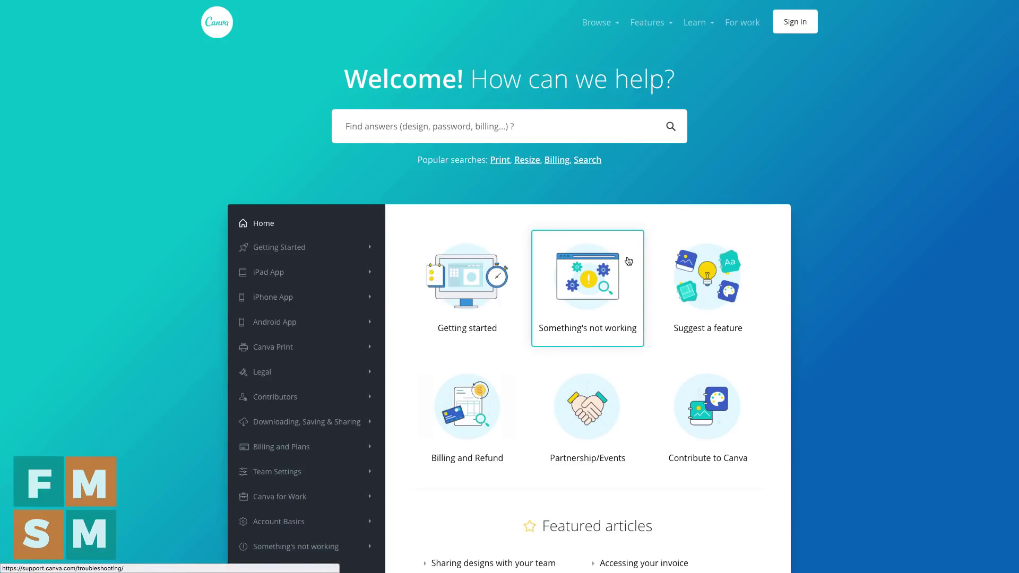
# Step: Scroll through the Canva Help Center page, then close its tab to return to the editor
pyautogui.scroll(-3, 628, 261)
pyautogui.scroll(-1, 562, 235)
pyautogui.scroll(3, 561, 235)
pyautogui.scroll(1, 561, 234)
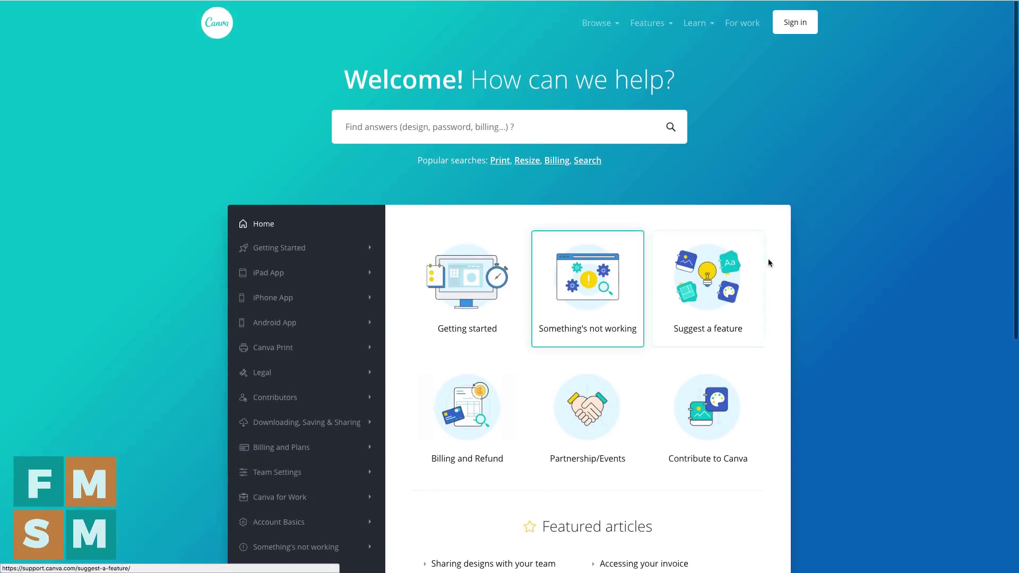
pyautogui.moveTo(364, 3)
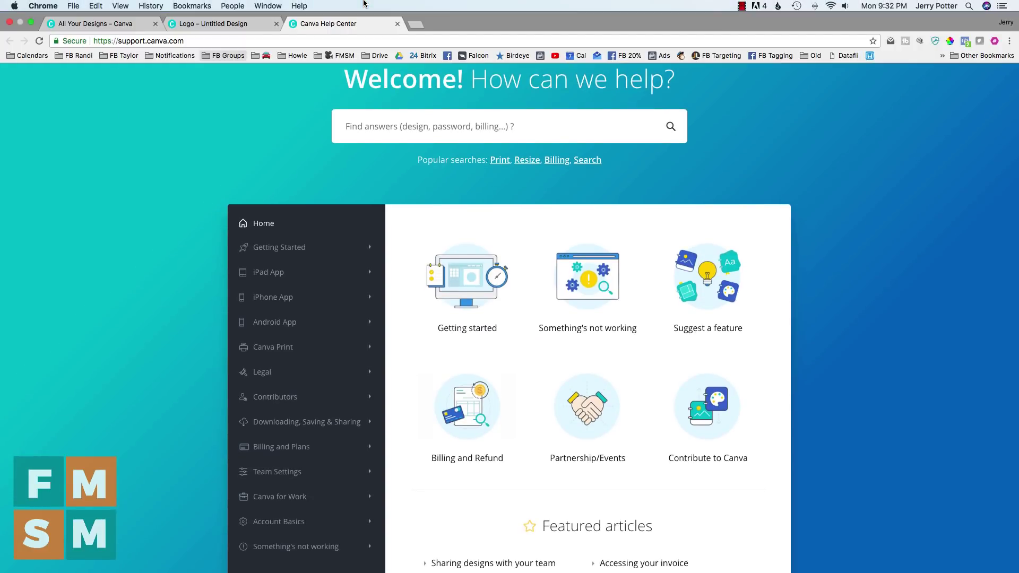
pyautogui.click(398, 24)
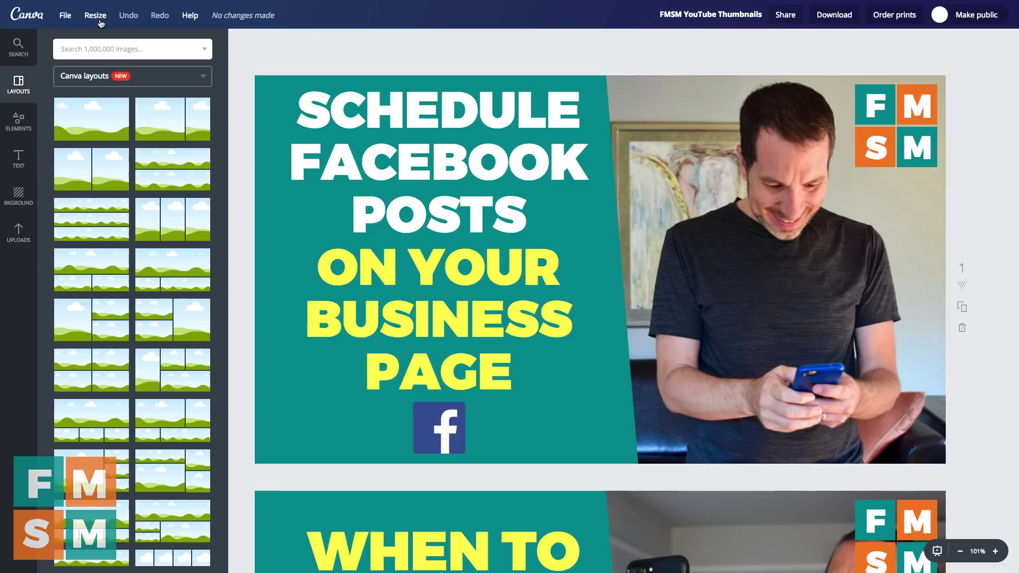
# Step: Review the Resize menu's list of copy-and-resize formats
pyautogui.click(99, 23)
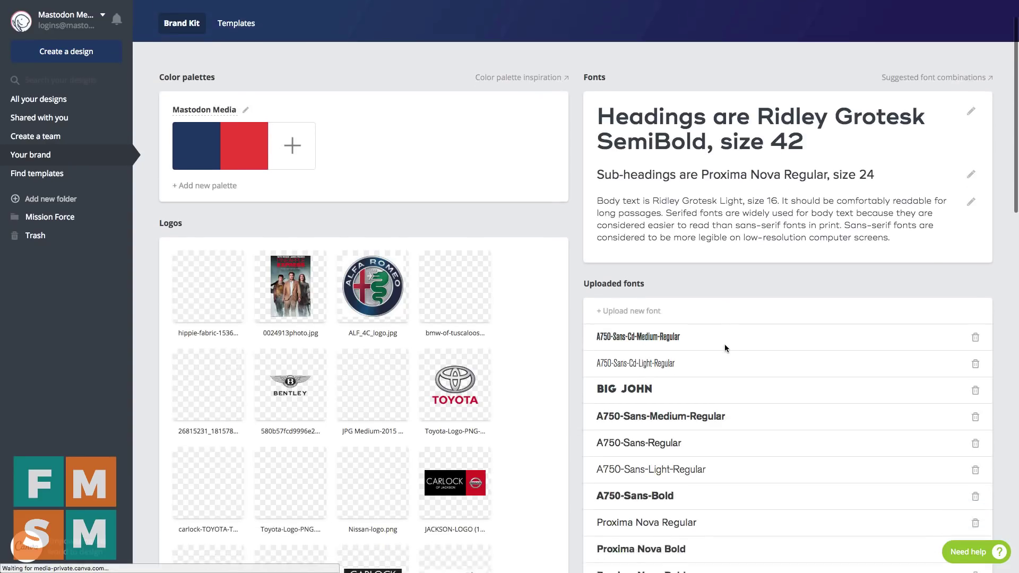
pyautogui.scroll(-2, 724, 344)
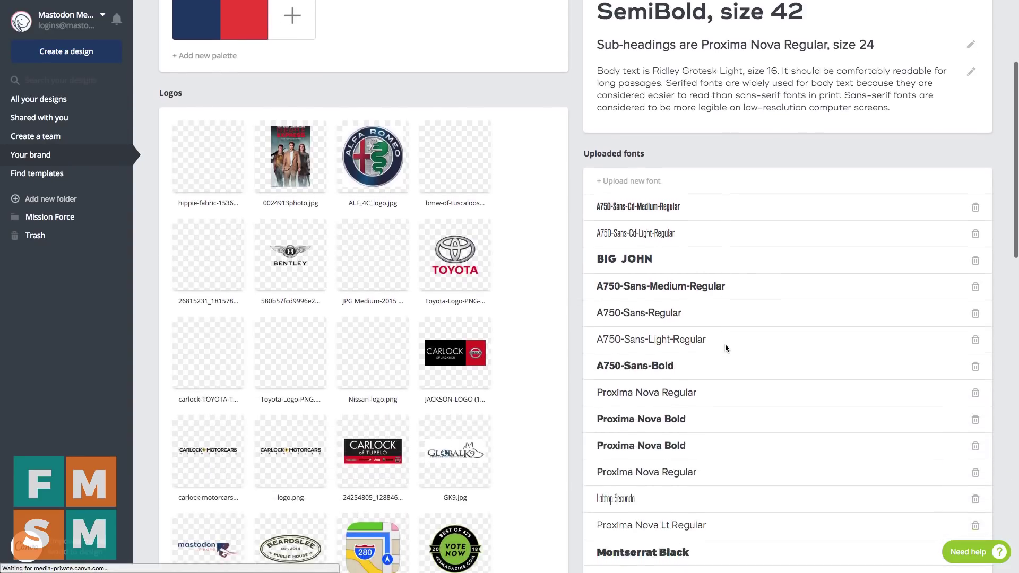
pyautogui.scroll(-1, 724, 344)
pyautogui.scroll(-3, 727, 347)
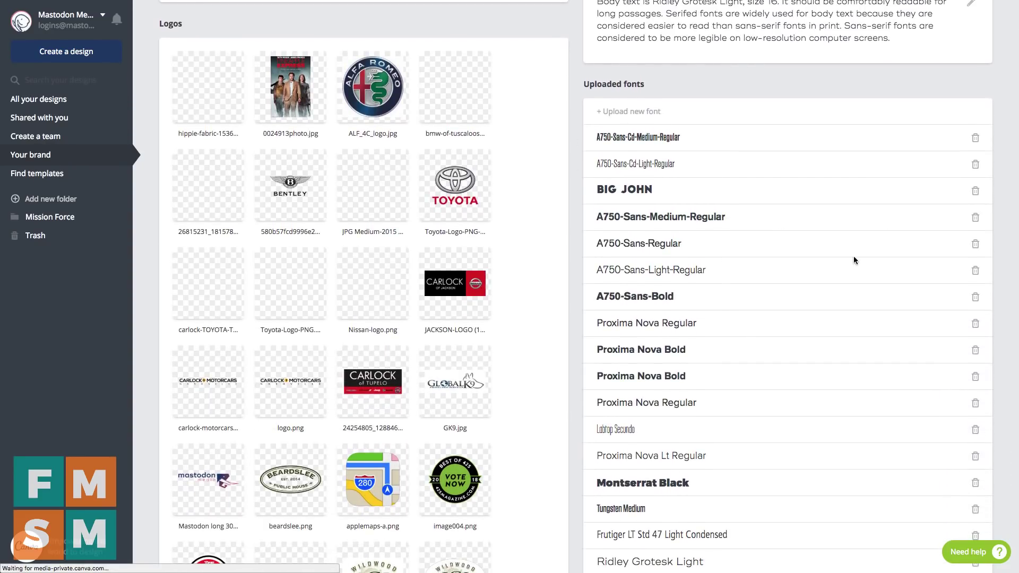